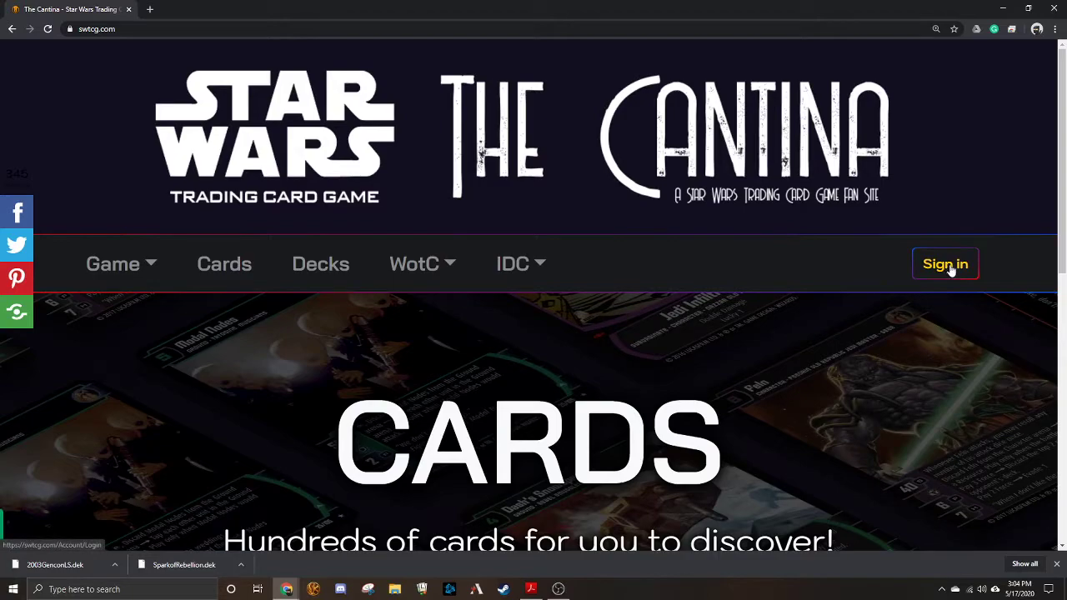
# Sign in to The Cantina site through Discord and authorize its access to the account
pyautogui.scroll(-3, 712, 283)
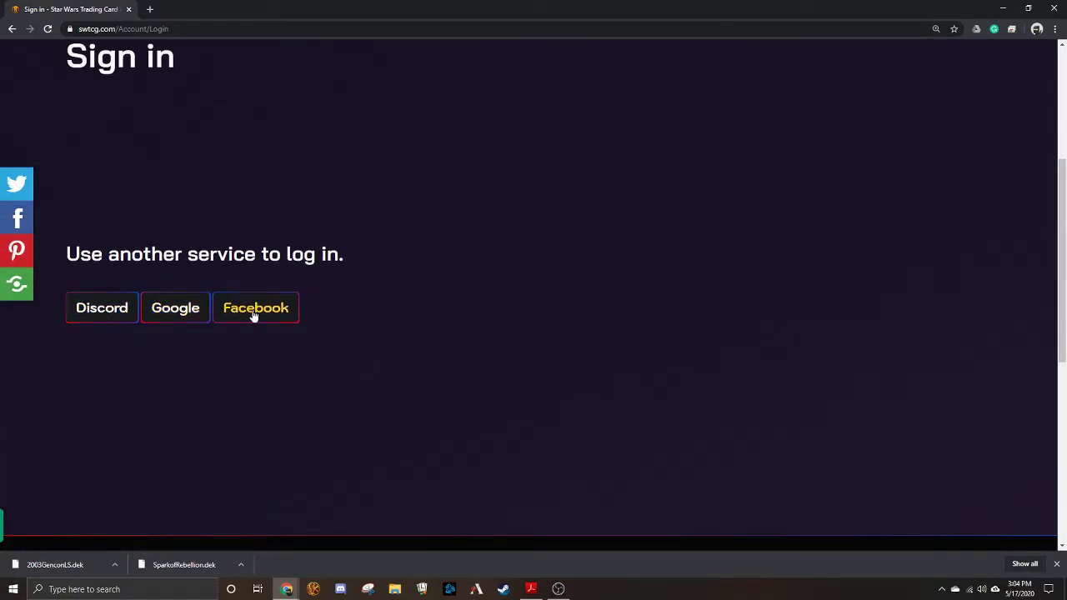
pyautogui.click(96, 316)
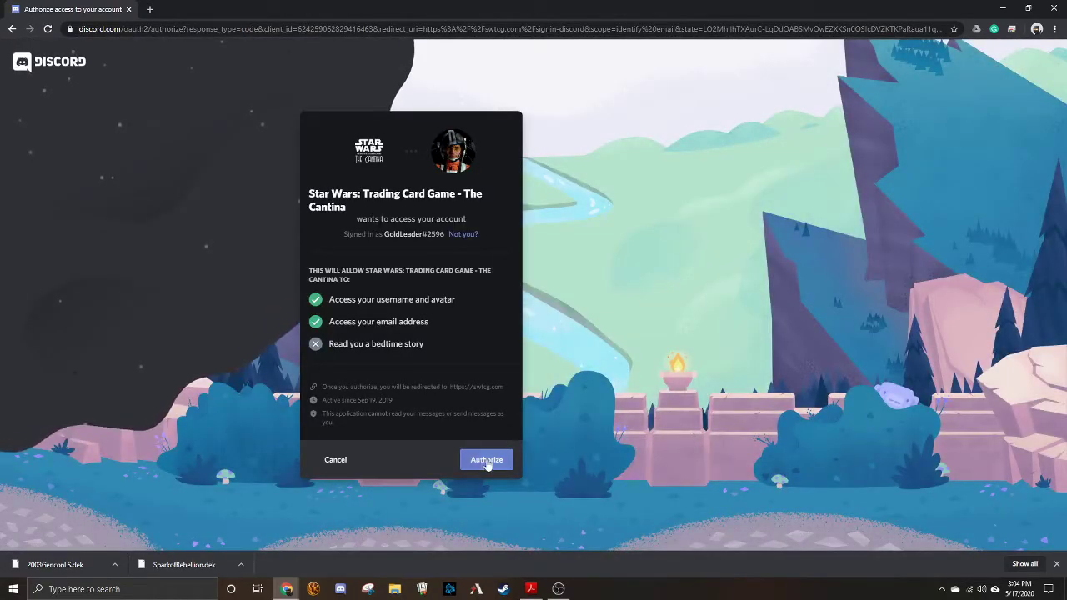
pyautogui.click(487, 461)
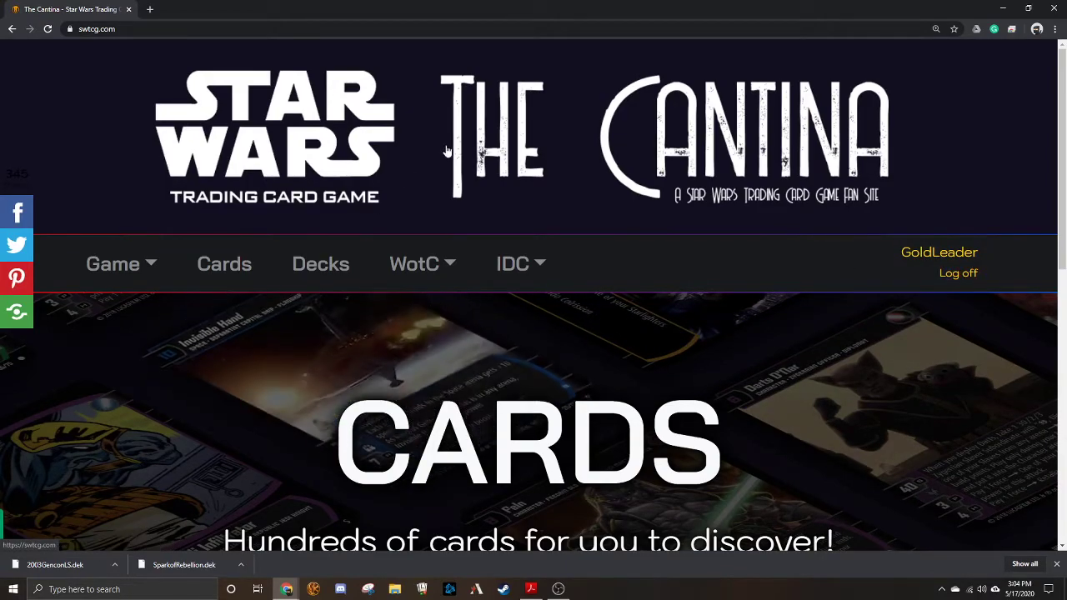
# Open the signed-in account's profile and display its My Decks list
pyautogui.click(916, 255)
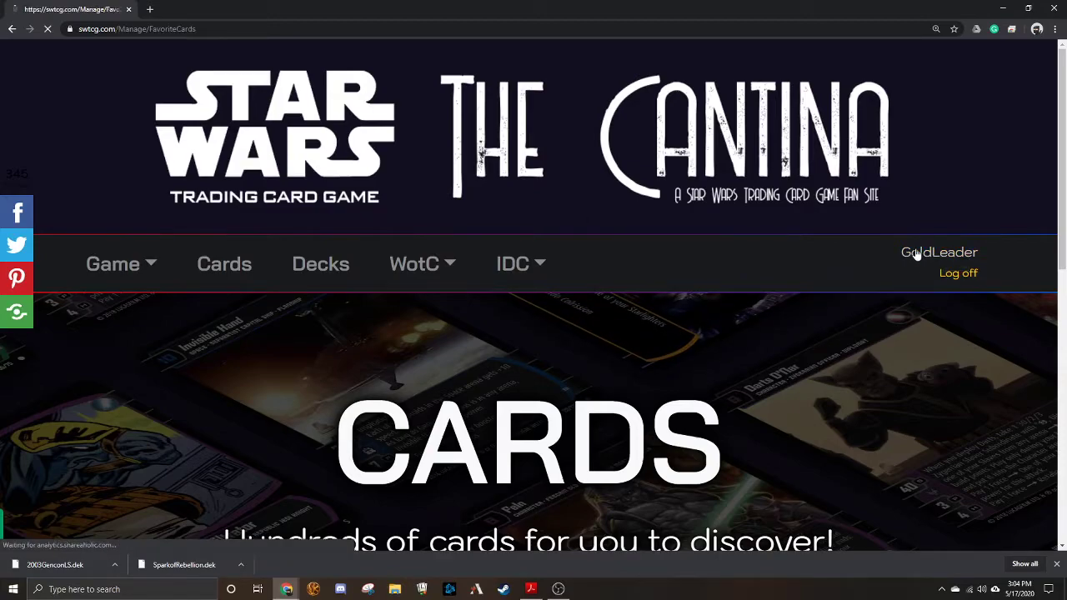
pyautogui.scroll(-1, 650, 254)
pyautogui.scroll(-2, 652, 258)
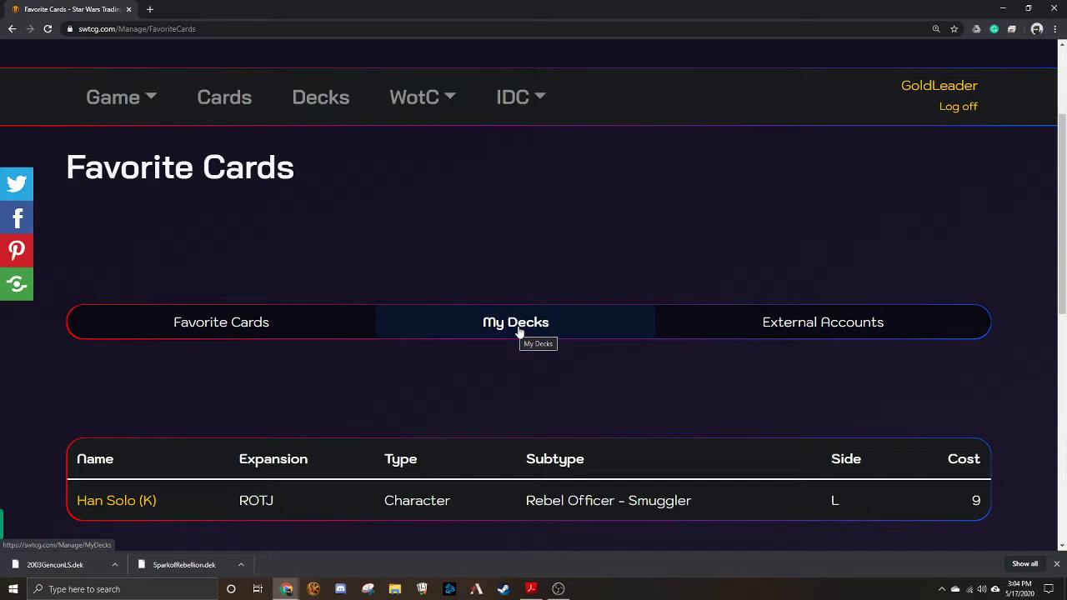
pyautogui.click(515, 325)
pyautogui.scroll(-3, 518, 332)
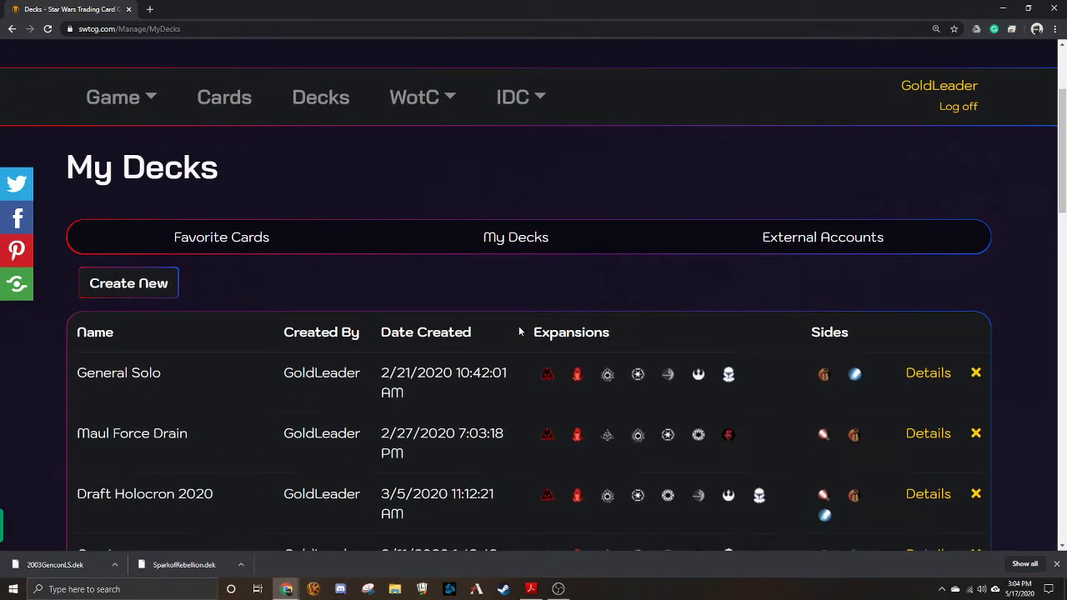
# Find the Spark of Rebellion deck among the saved decks and open its details
pyautogui.scroll(-10, 518, 329)
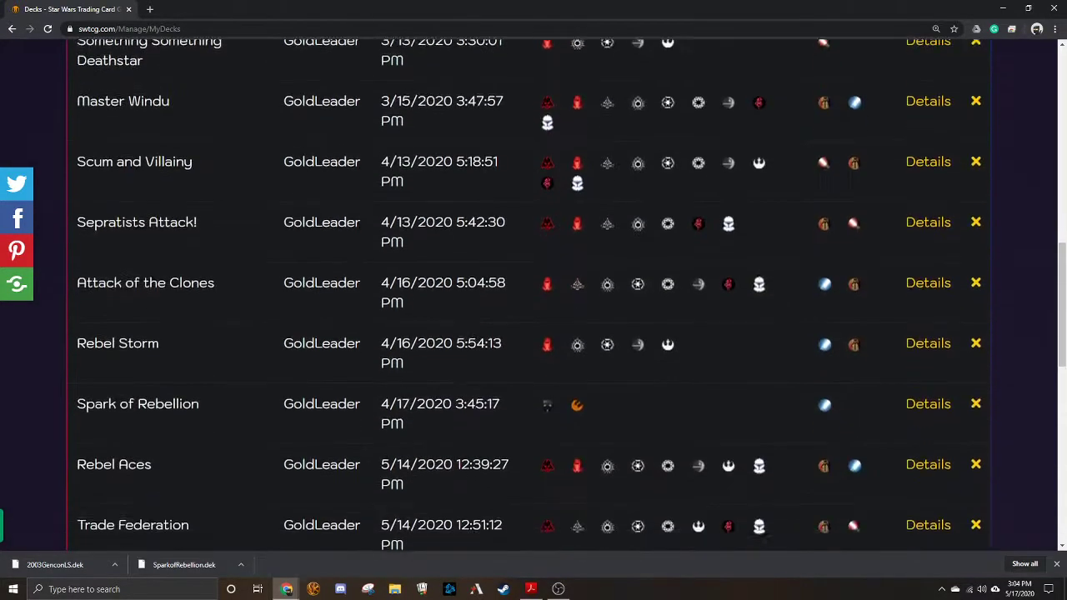
pyautogui.scroll(3, 359, 195)
pyautogui.scroll(-4, 359, 195)
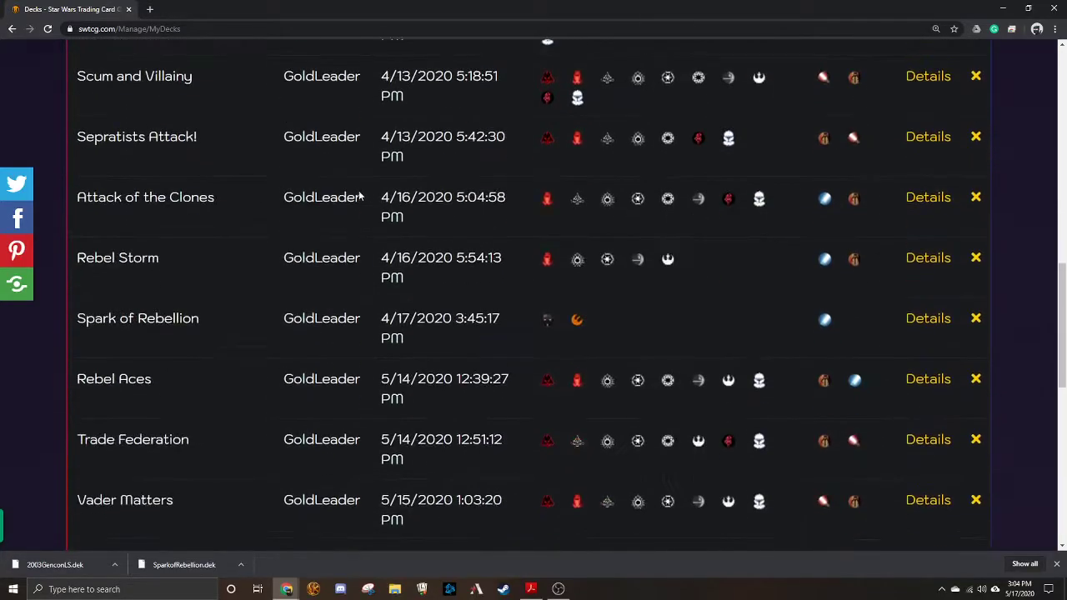
pyautogui.scroll(-1, 359, 195)
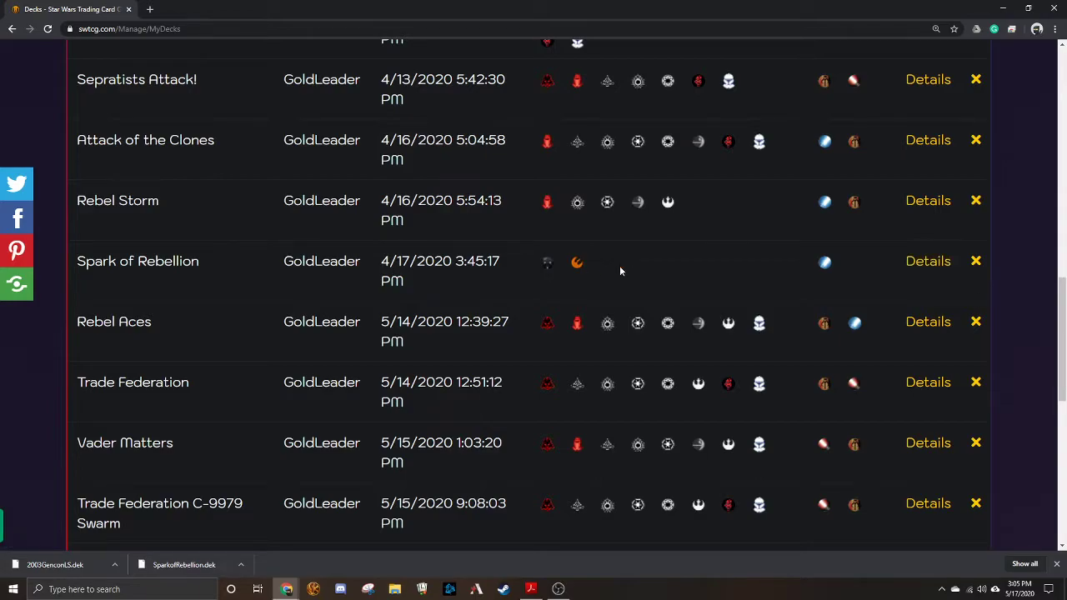
pyautogui.click(915, 263)
pyautogui.scroll(-2, 533, 283)
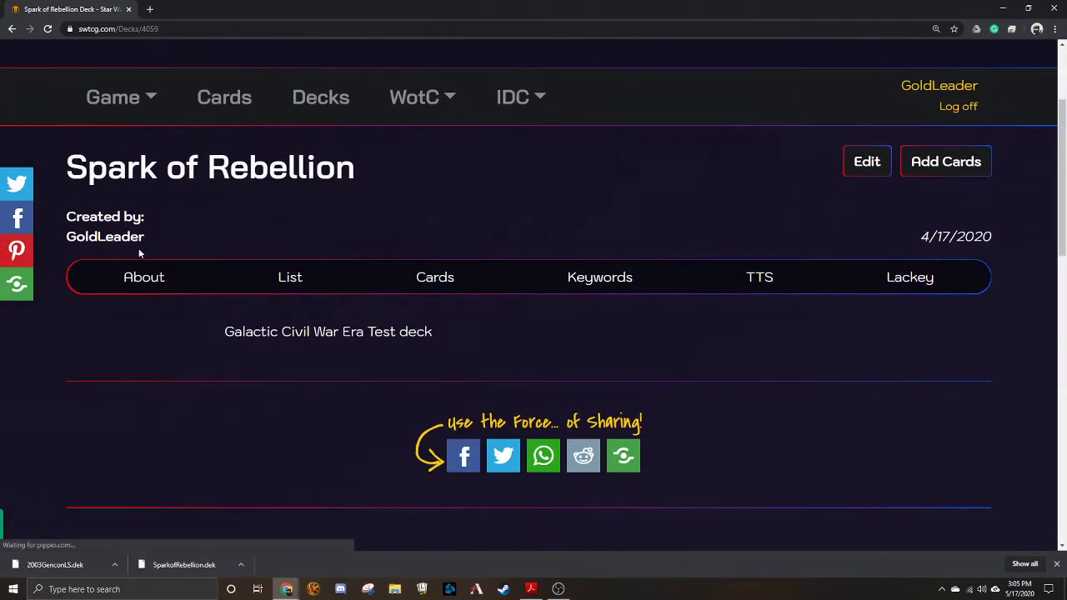
# Export the Spark of Rebellion deck for Lackey by downloading it as a DEK file
pyautogui.click(924, 282)
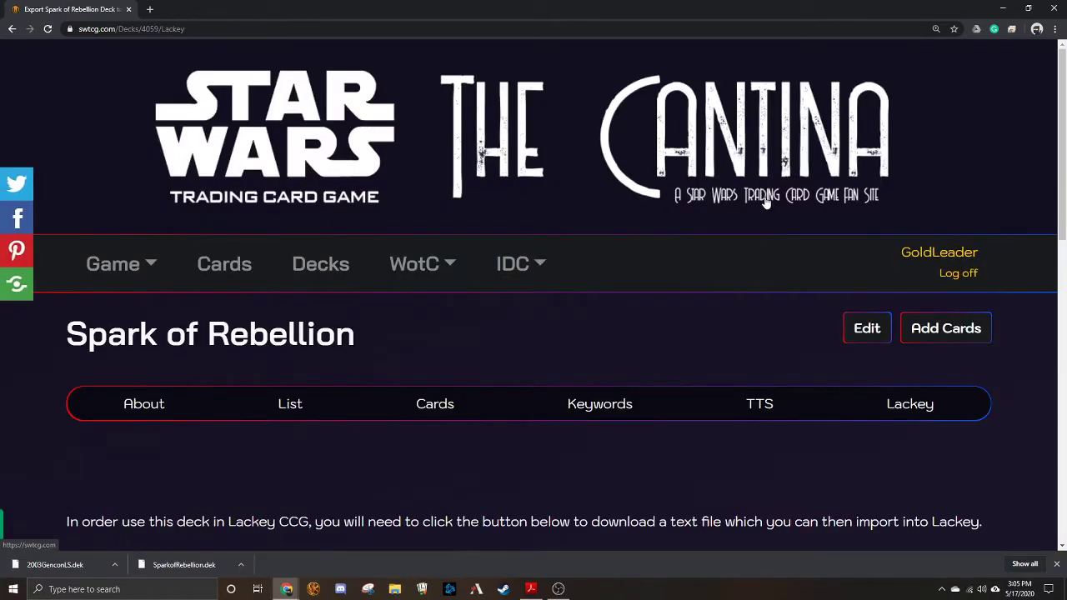
pyautogui.scroll(-5, 765, 202)
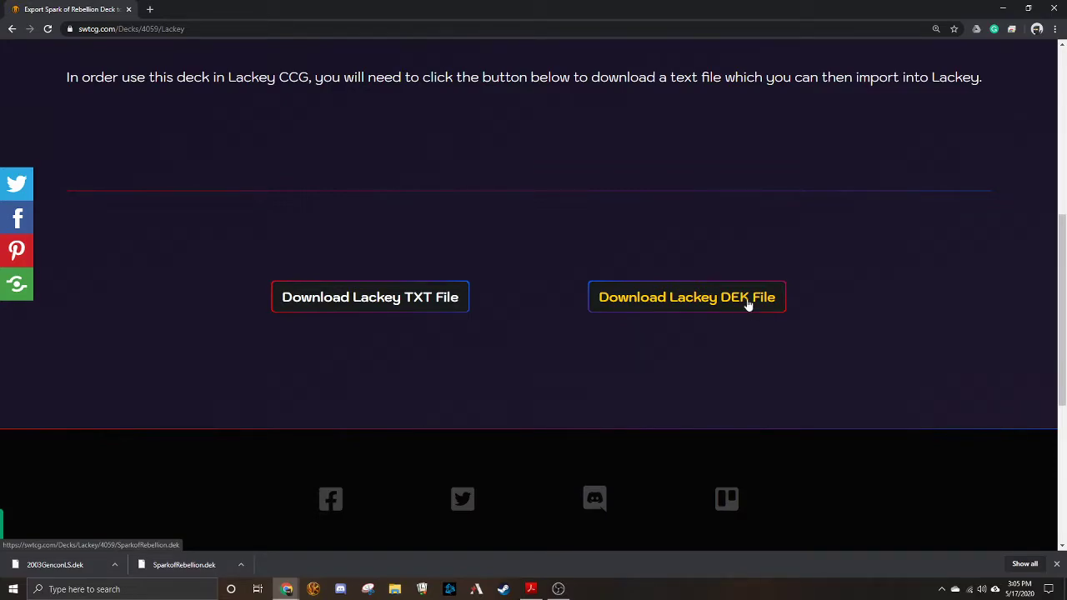
pyautogui.click(683, 300)
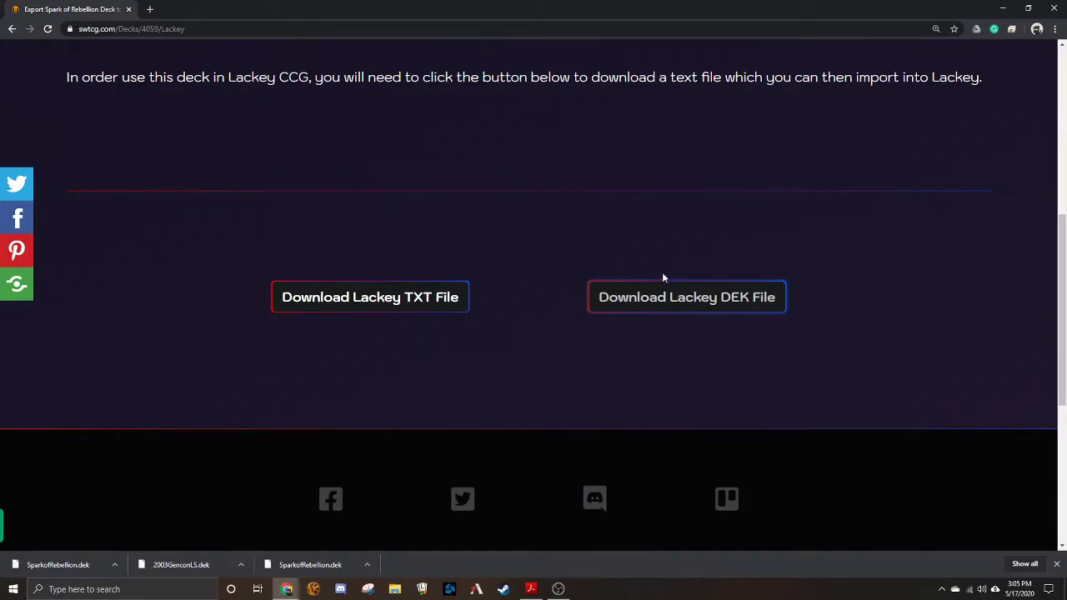
# Switch to File Explorer and cut the newly downloaded SparkofRebellion.dek file from the Downloads folder
pyautogui.click(396, 591)
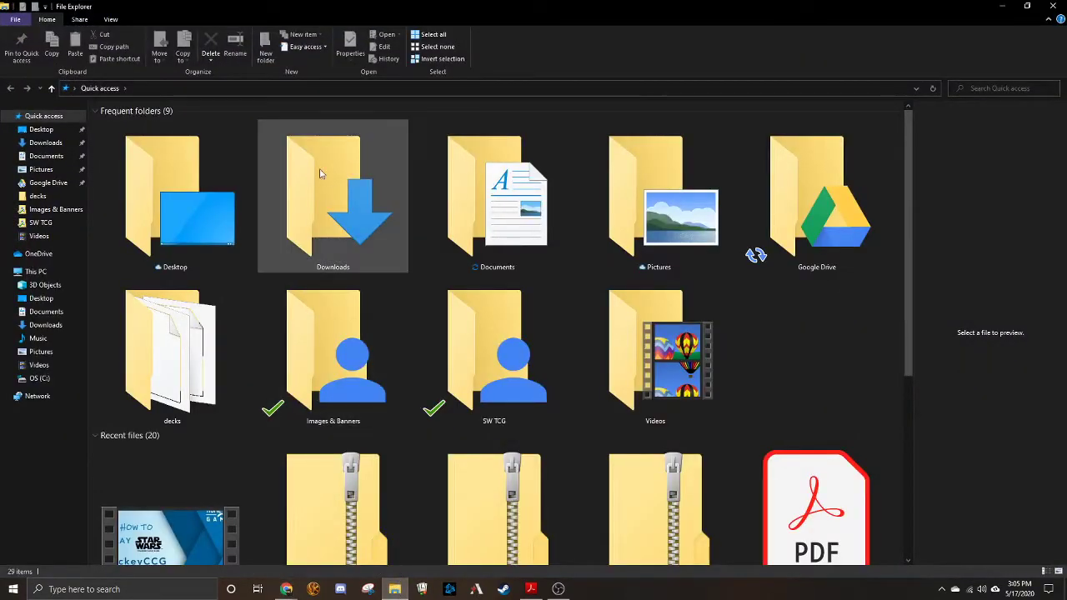
pyautogui.click(47, 145)
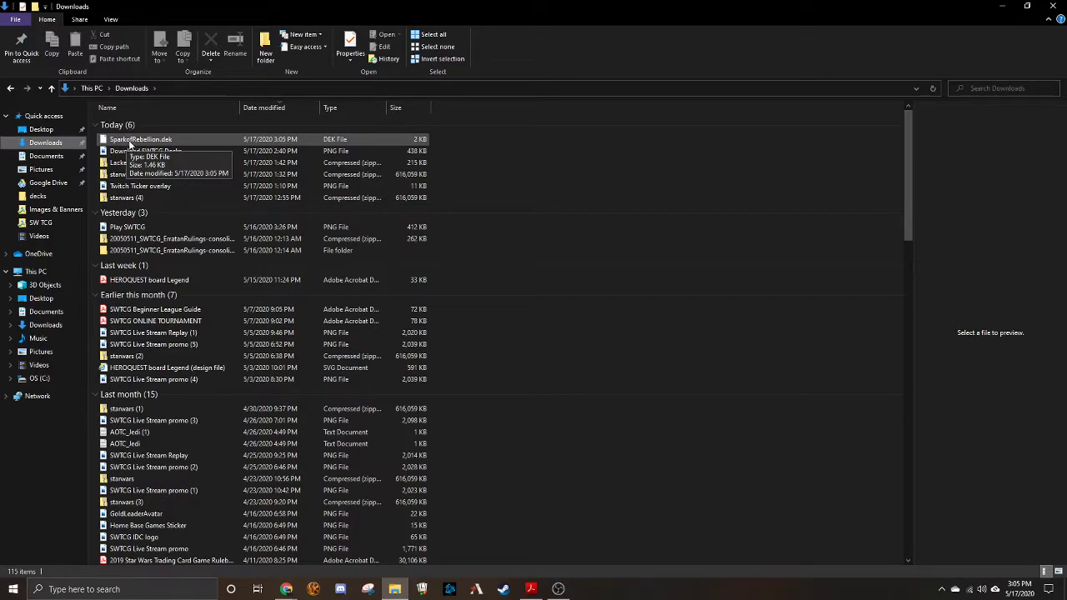
pyautogui.click(151, 142)
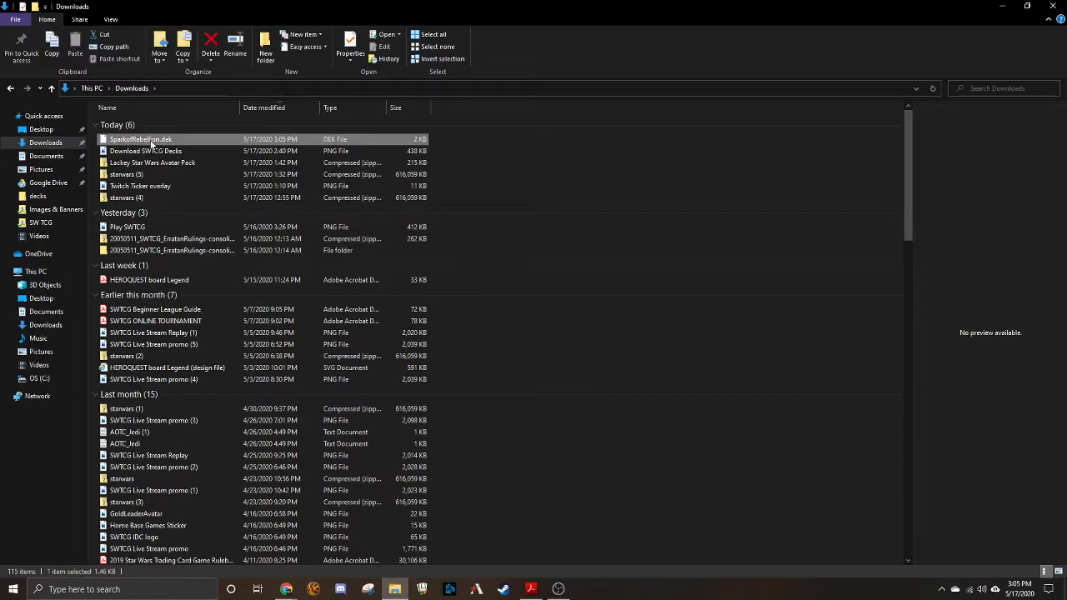
pyautogui.rightClick(151, 143)
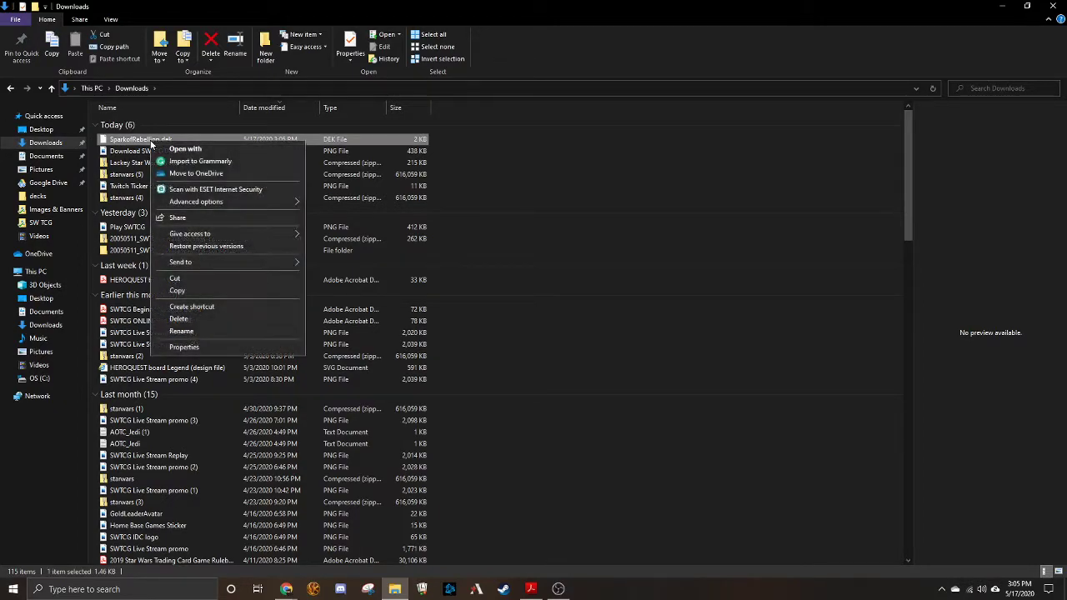
pyautogui.click(209, 275)
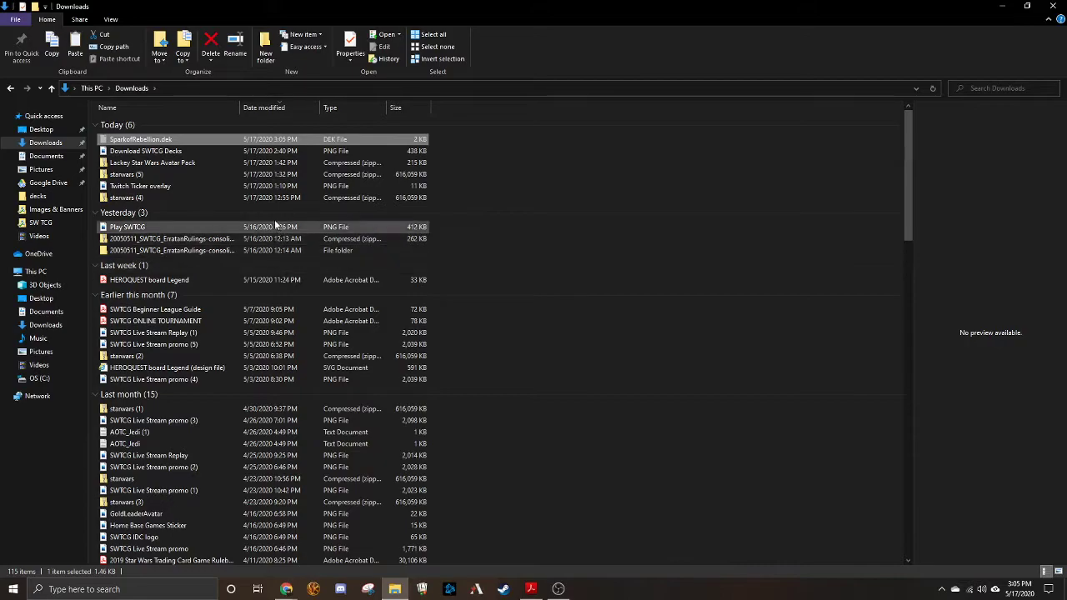
# Go to the decks folder inside Downloads, following the path LackeyCCGWin, LackeyCCG, plugins, starwars
pyautogui.scroll(-2, 274, 216)
pyautogui.scroll(-20, 275, 217)
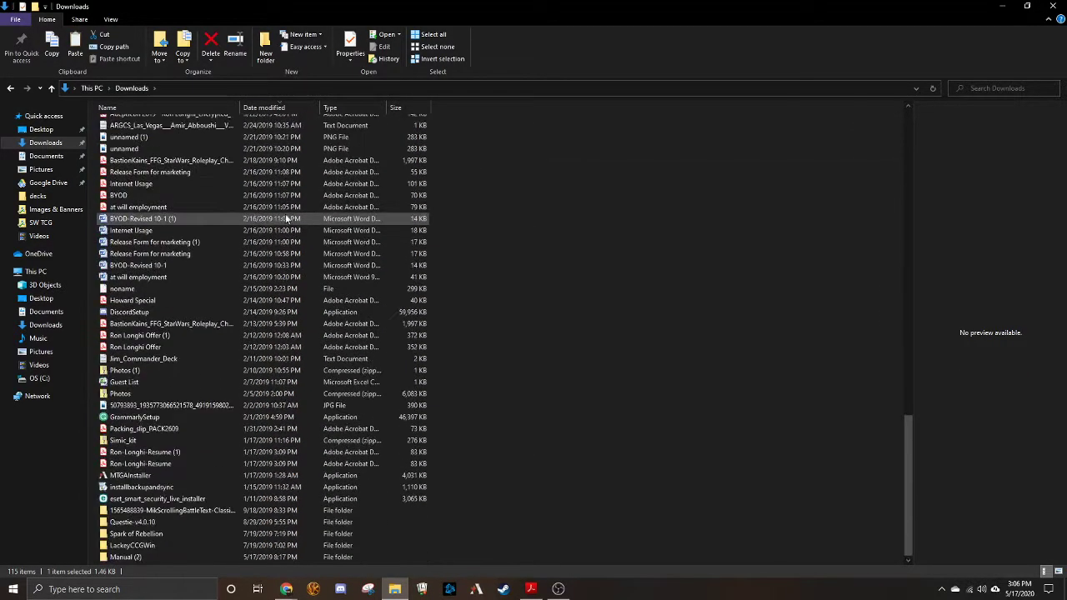
pyautogui.doubleClick(157, 547)
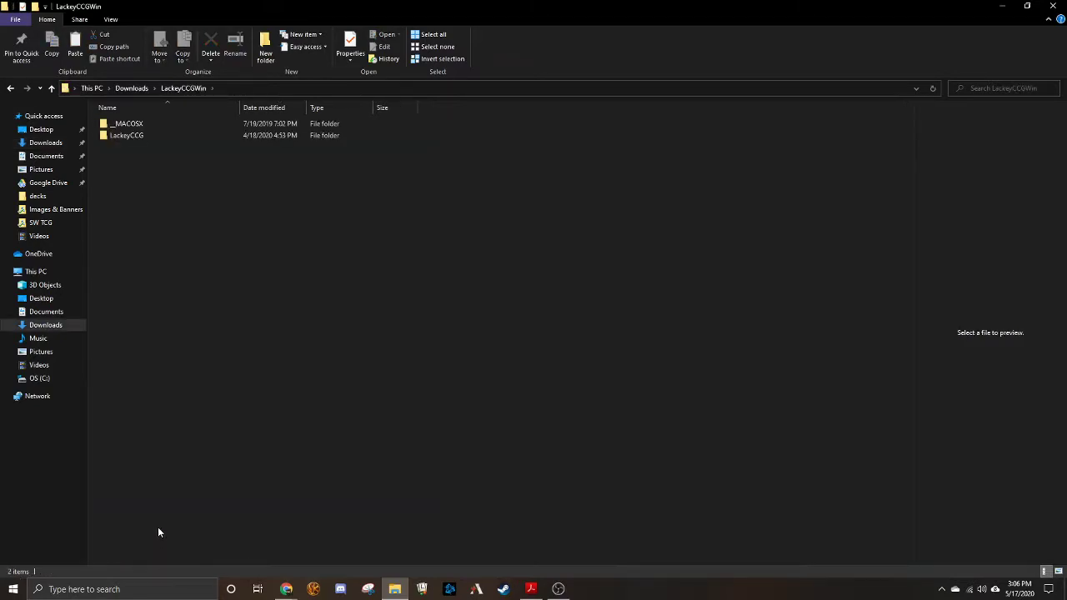
pyautogui.doubleClick(135, 139)
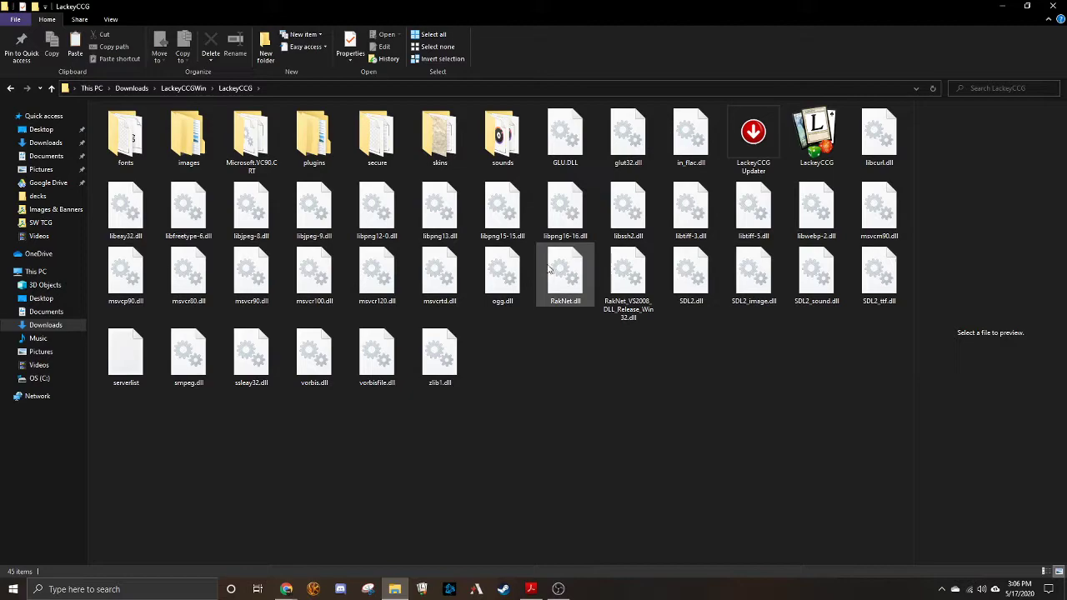
pyautogui.doubleClick(313, 140)
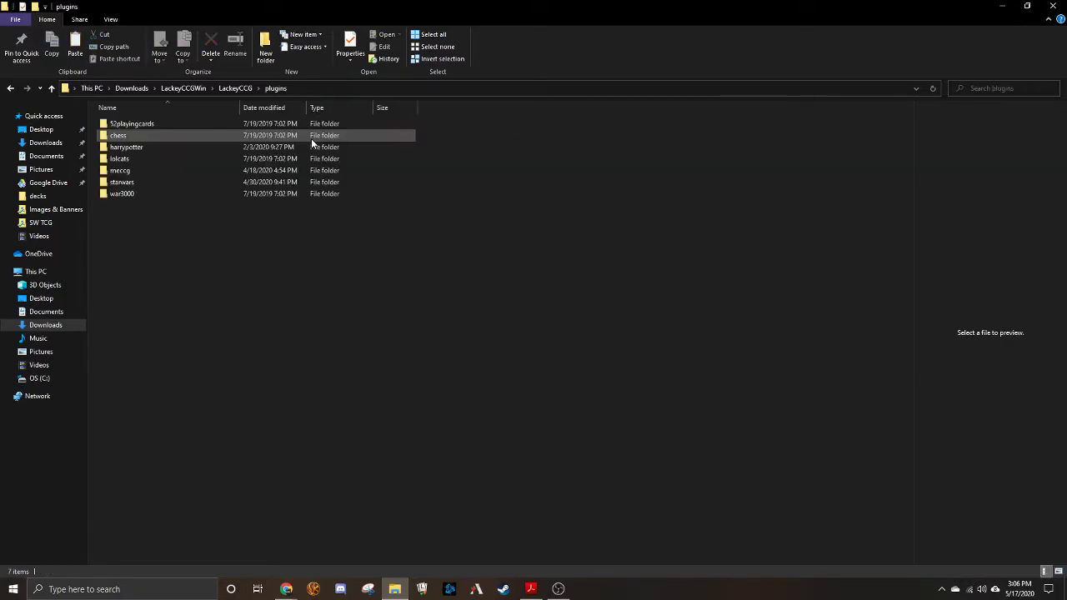
pyautogui.doubleClick(138, 185)
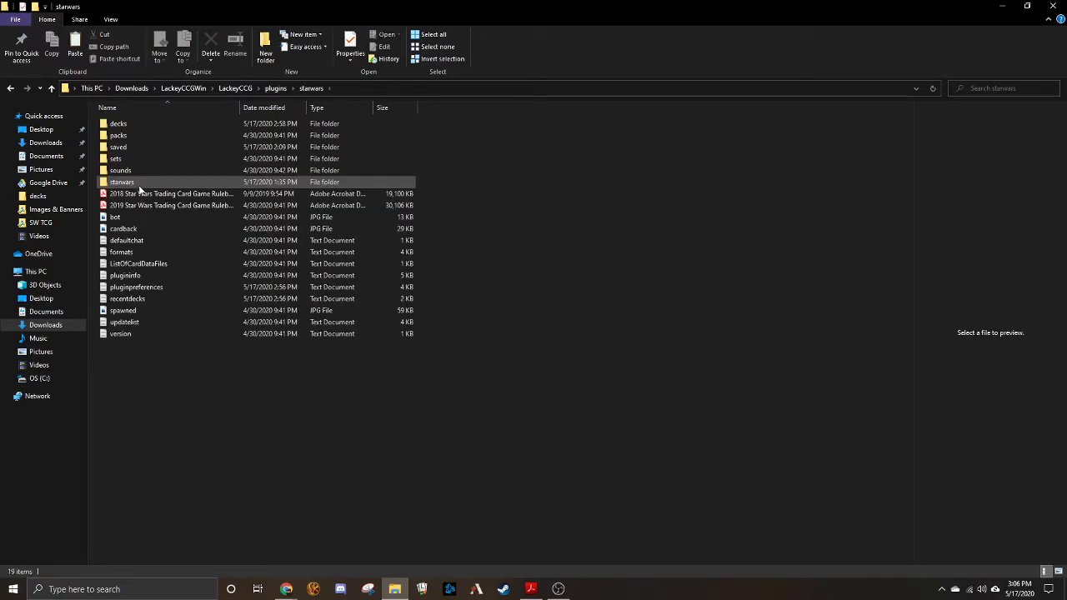
pyautogui.doubleClick(143, 124)
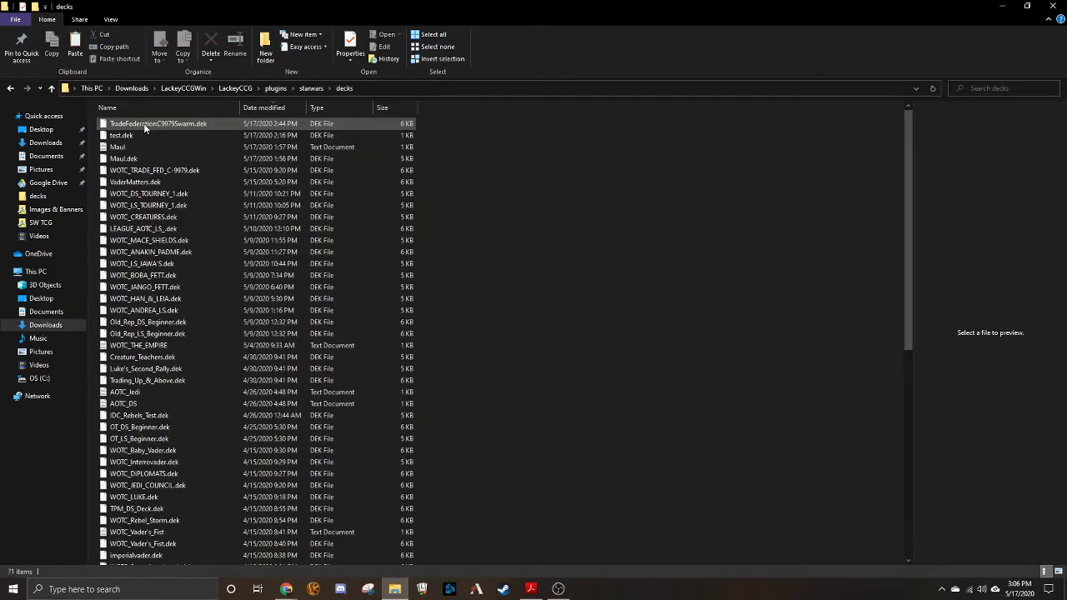
# Paste SparkofRebellion.dek into the starwars plugin's decks folder and look over the deck files
pyautogui.rightClick(457, 158)
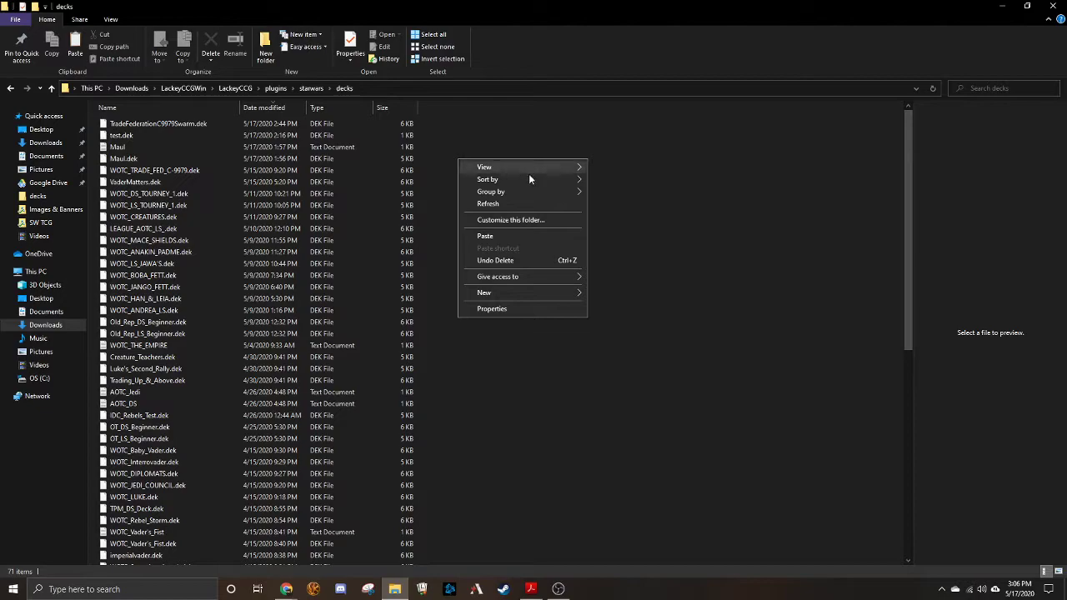
pyautogui.click(502, 236)
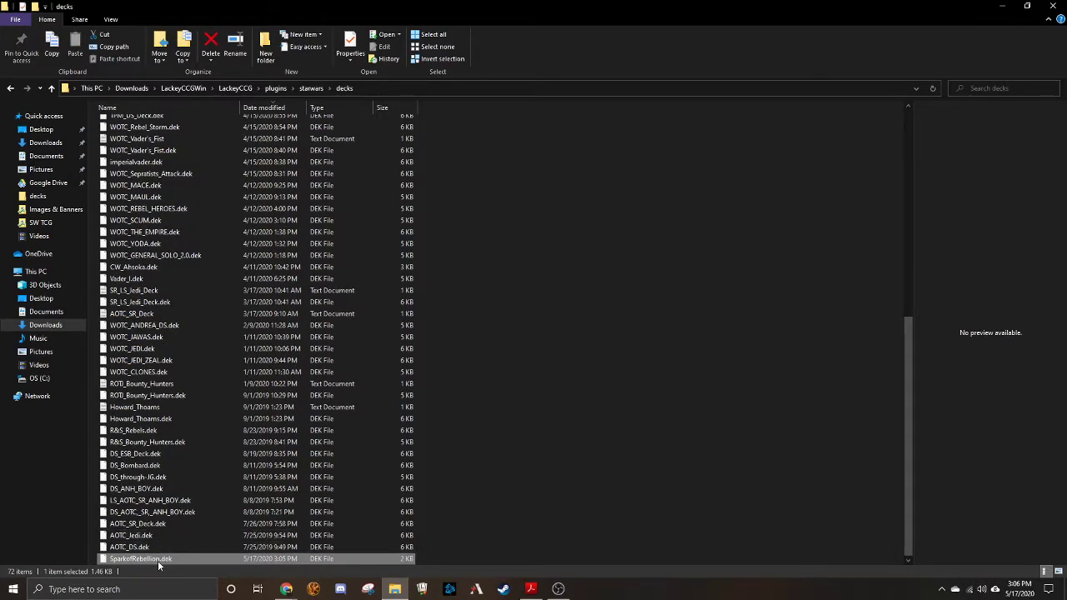
pyautogui.scroll(4, 248, 473)
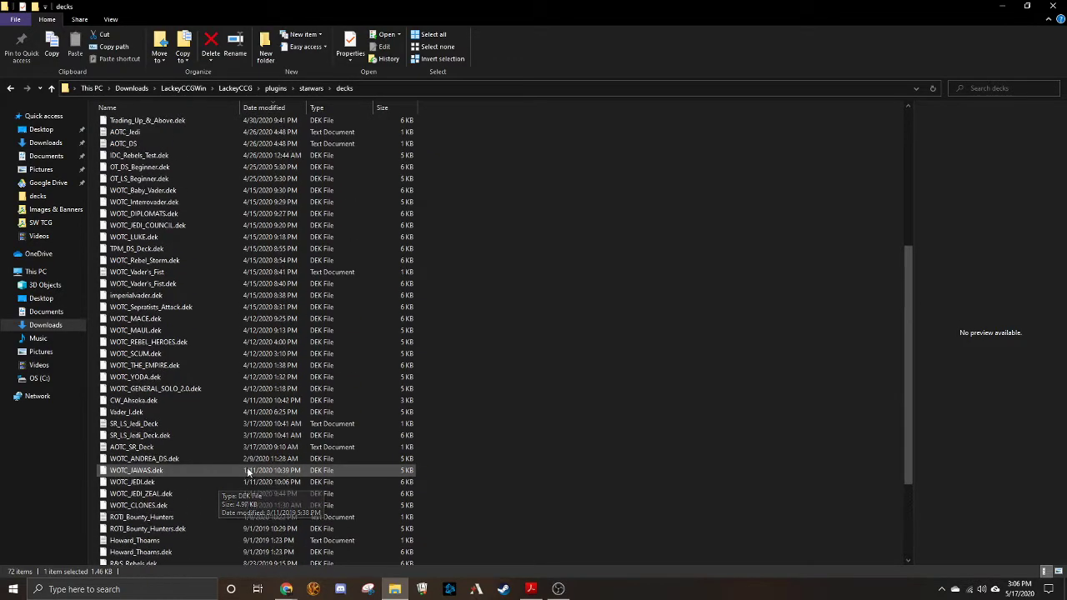
pyautogui.scroll(7, 247, 473)
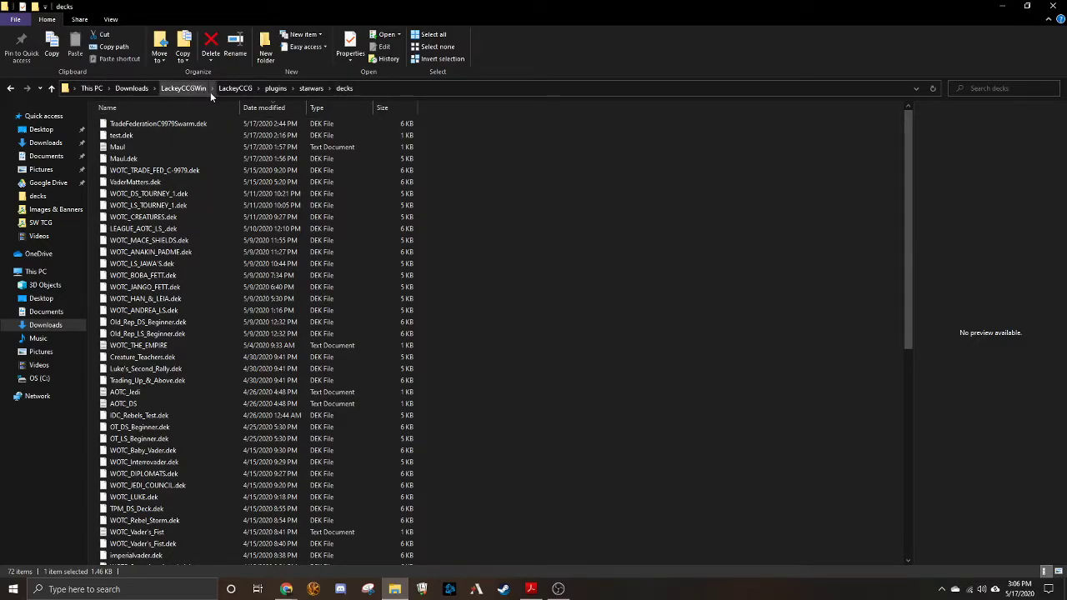
# Return to the starwars plugin folder and create a desktop shortcut to its decks folder
pyautogui.click(310, 89)
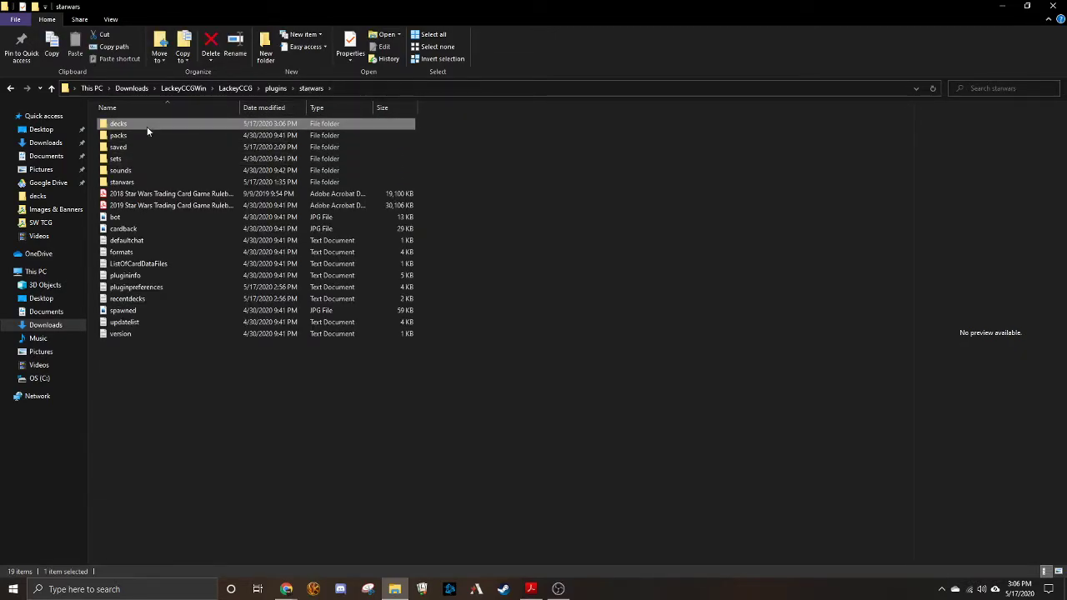
pyautogui.click(147, 124)
pyautogui.doubleClick(170, 124)
pyautogui.rightClick(170, 123)
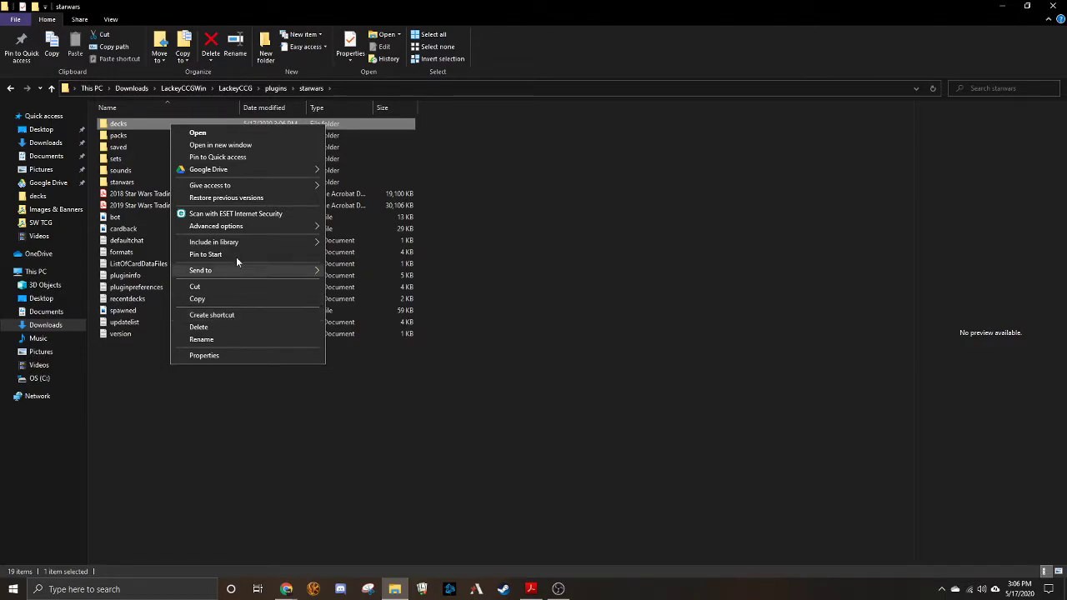
pyautogui.moveTo(233, 271)
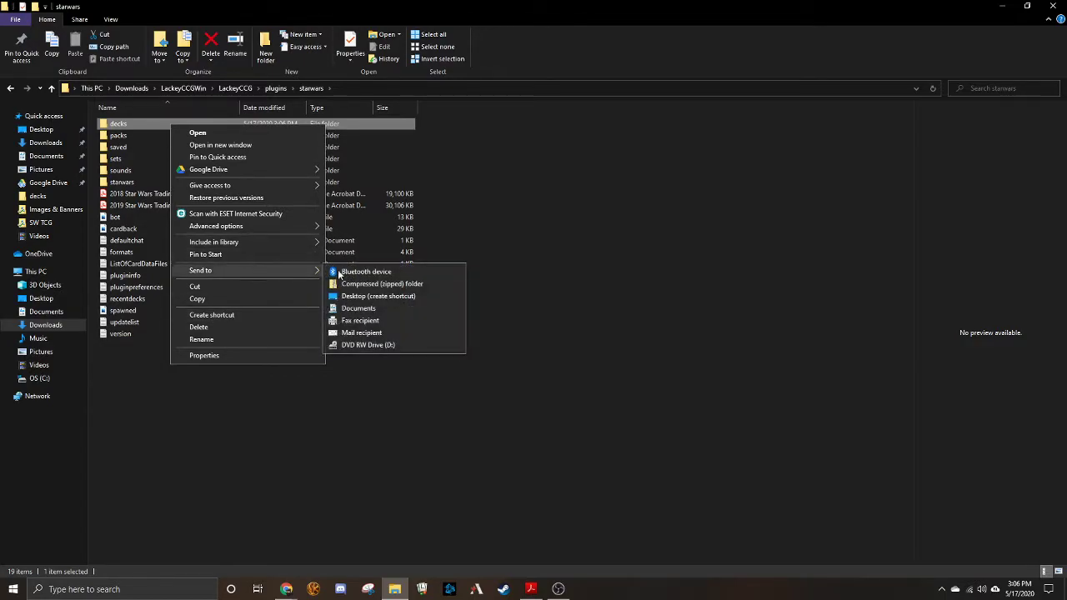
pyautogui.click(409, 297)
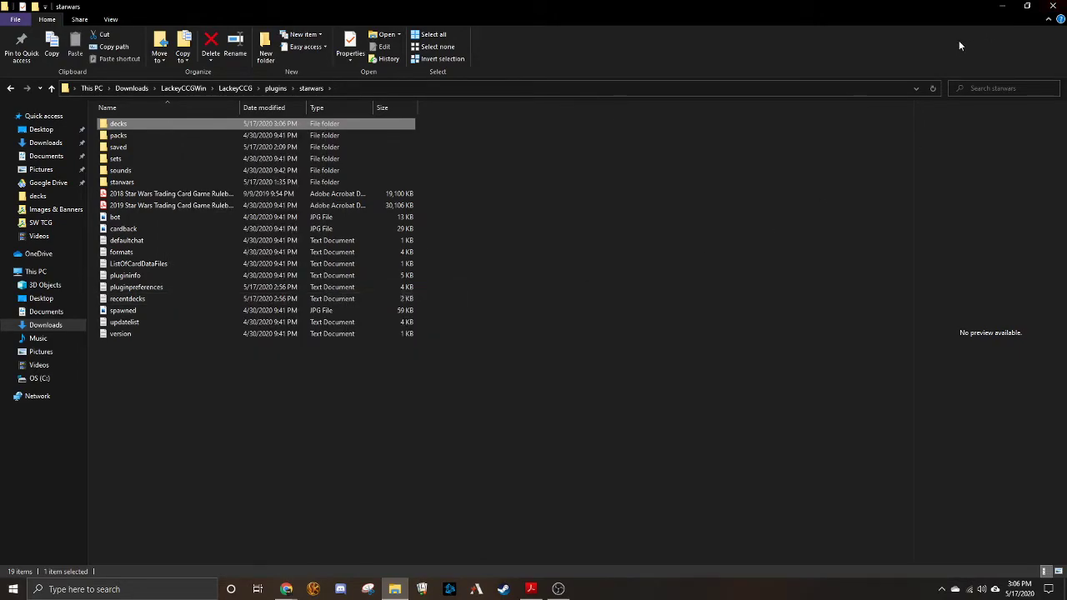
# Show the desktop, place the duplicate decks shortcut beside the original one, and delete the duplicate
pyautogui.click(1001, 10)
pyautogui.click(1001, 14)
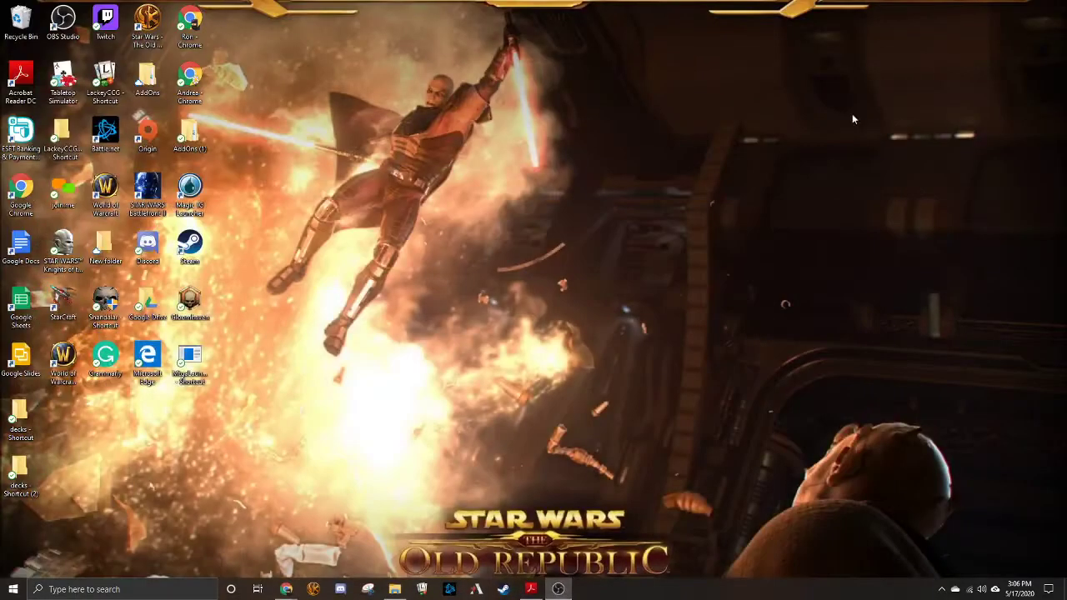
pyautogui.moveTo(21, 471); pyautogui.dragTo(62, 416)
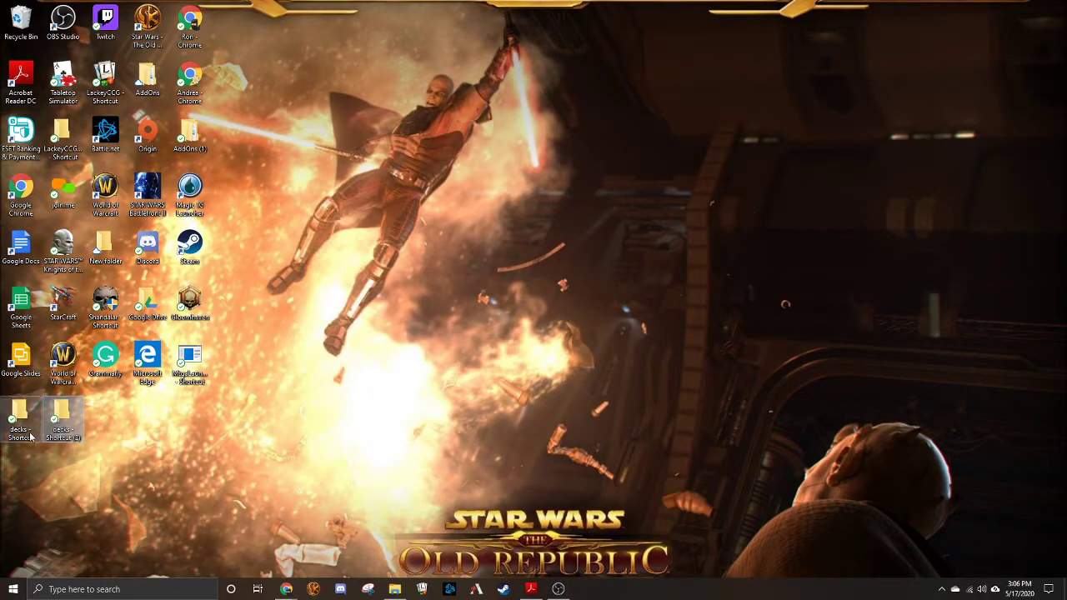
pyautogui.click(76, 436)
pyautogui.press('BackSpace')
pyautogui.click(80, 410)
pyautogui.press('Delete')
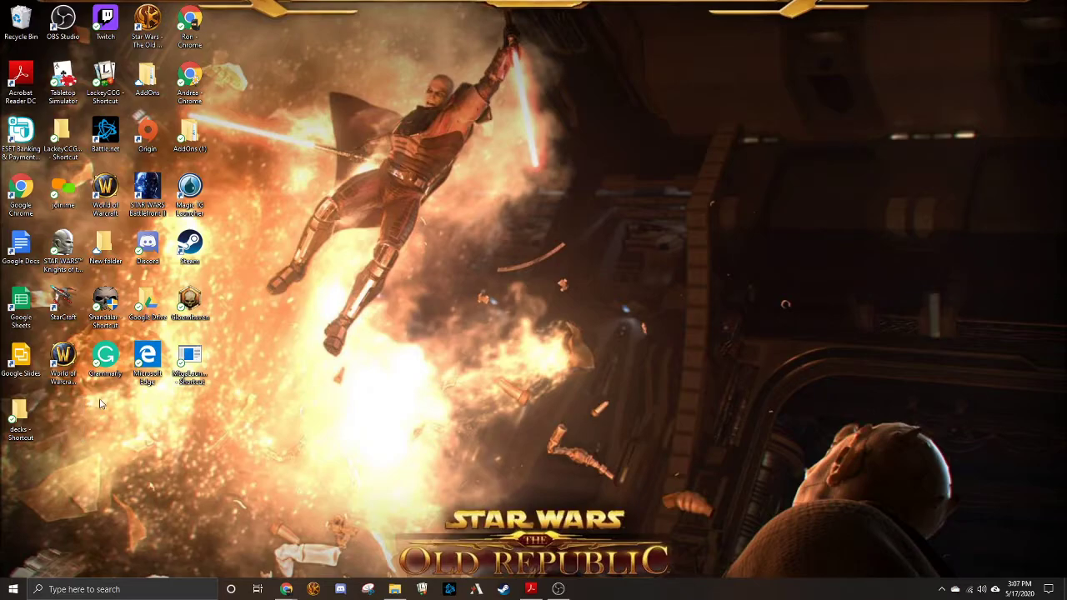
# Check the folder behind the desktop's decks shortcut, and close its window
pyautogui.doubleClick(25, 428)
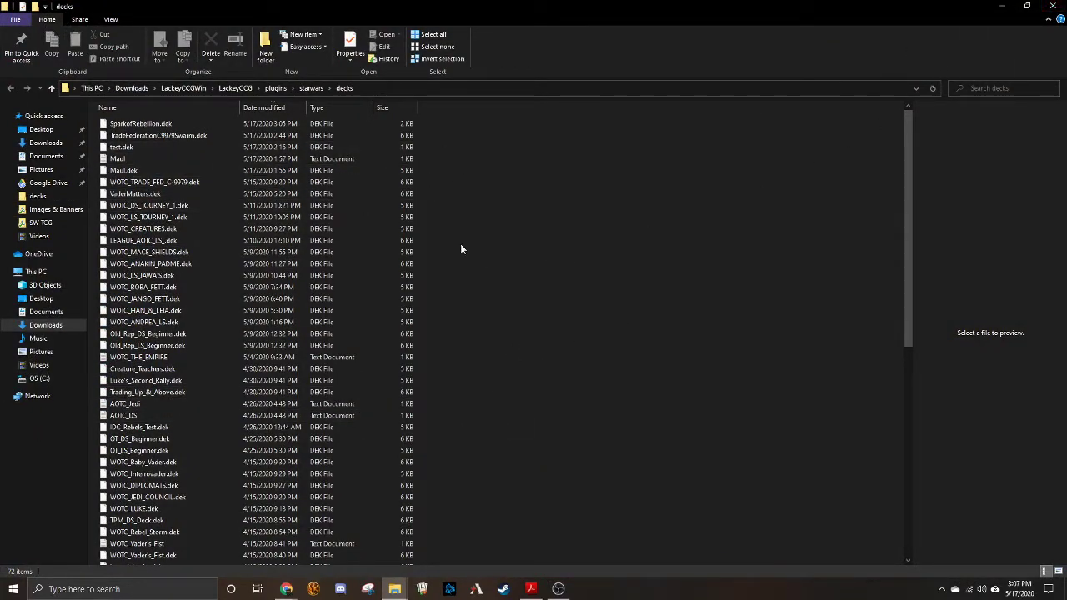
pyautogui.click(1052, 6)
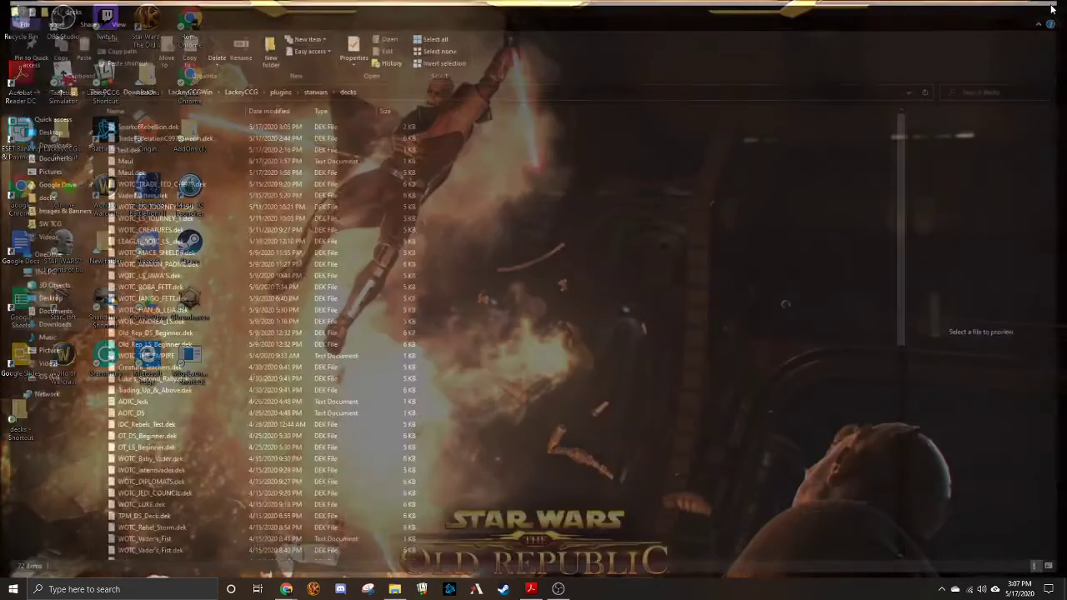
# Switch to LackeyCCG, dismiss the Google Drive notification, and load SparkofRebellion.dek in the deck editor
pyautogui.click(422, 589)
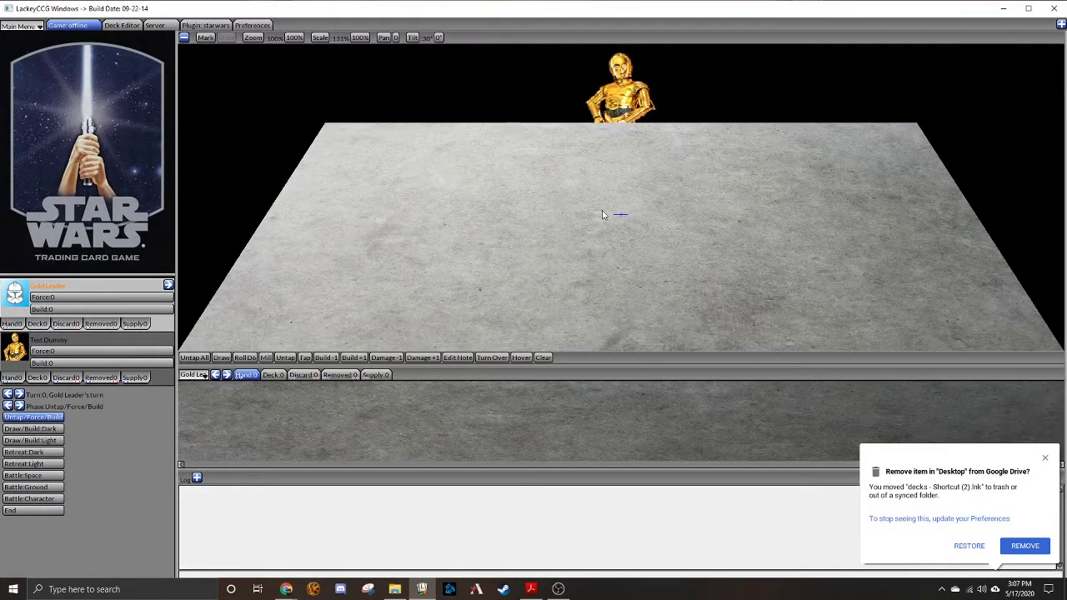
pyautogui.click(1045, 458)
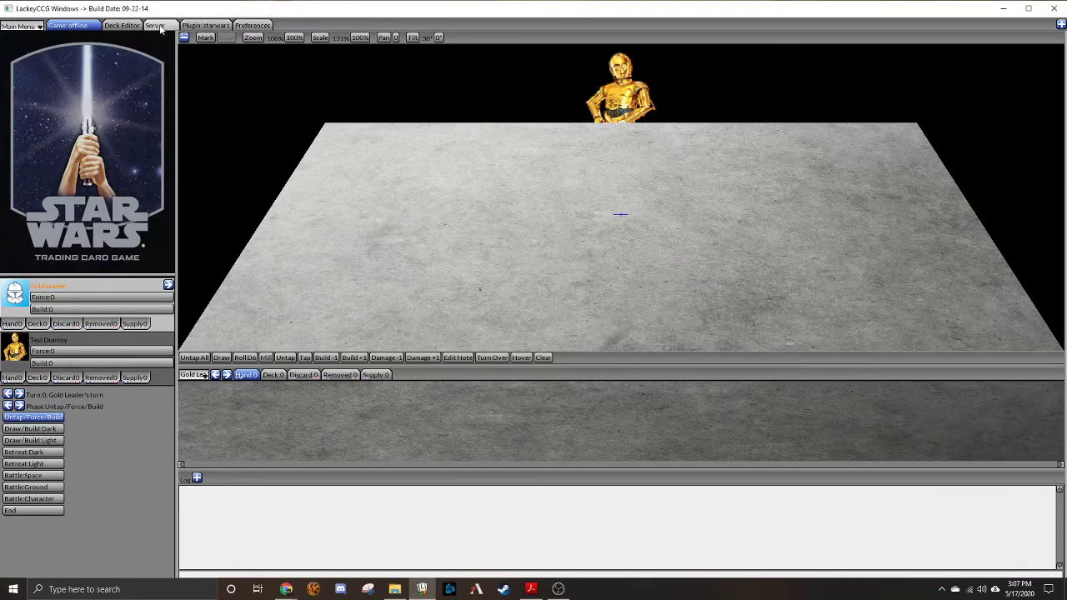
pyautogui.click(121, 26)
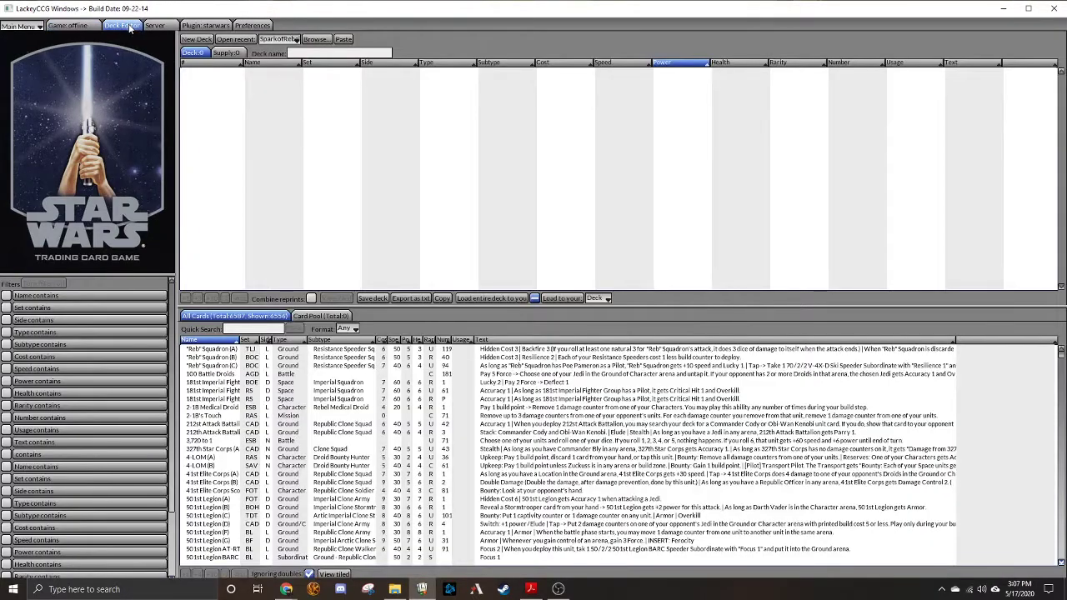
pyautogui.click(315, 39)
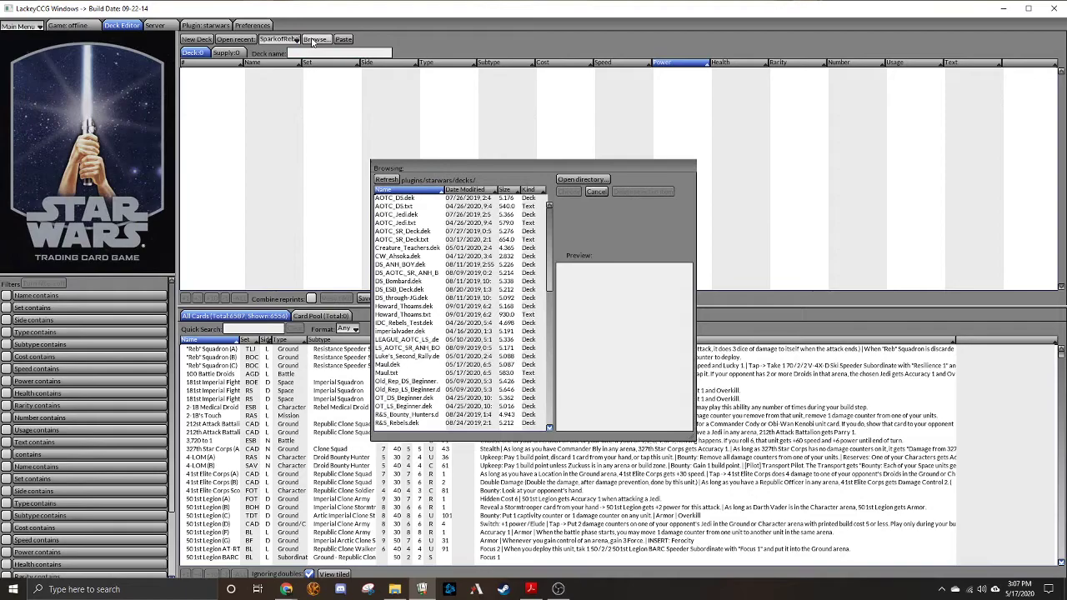
pyautogui.scroll(-4, 451, 305)
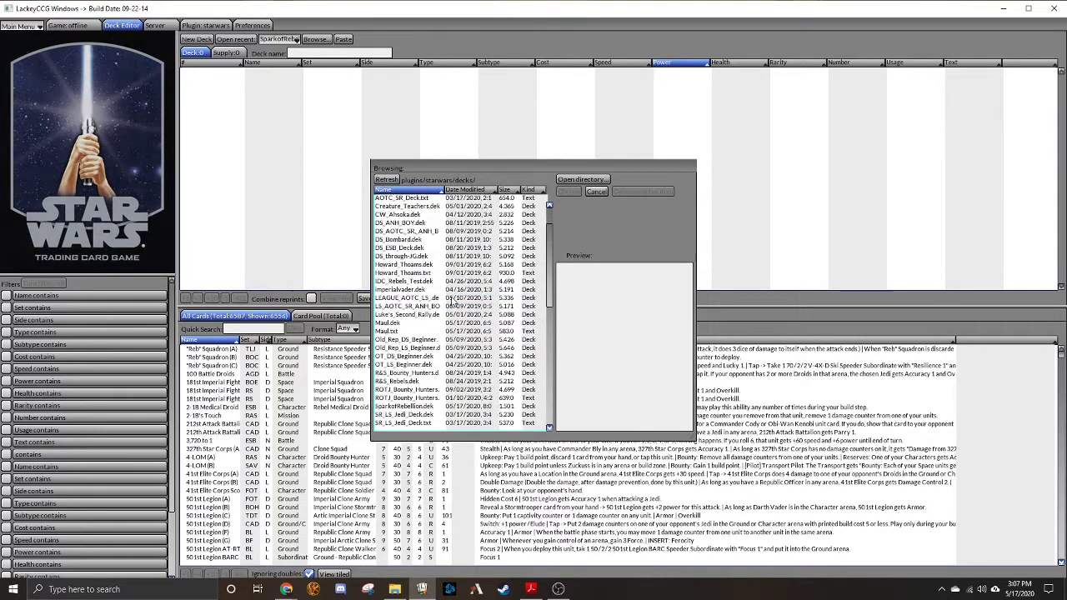
pyautogui.click(409, 340)
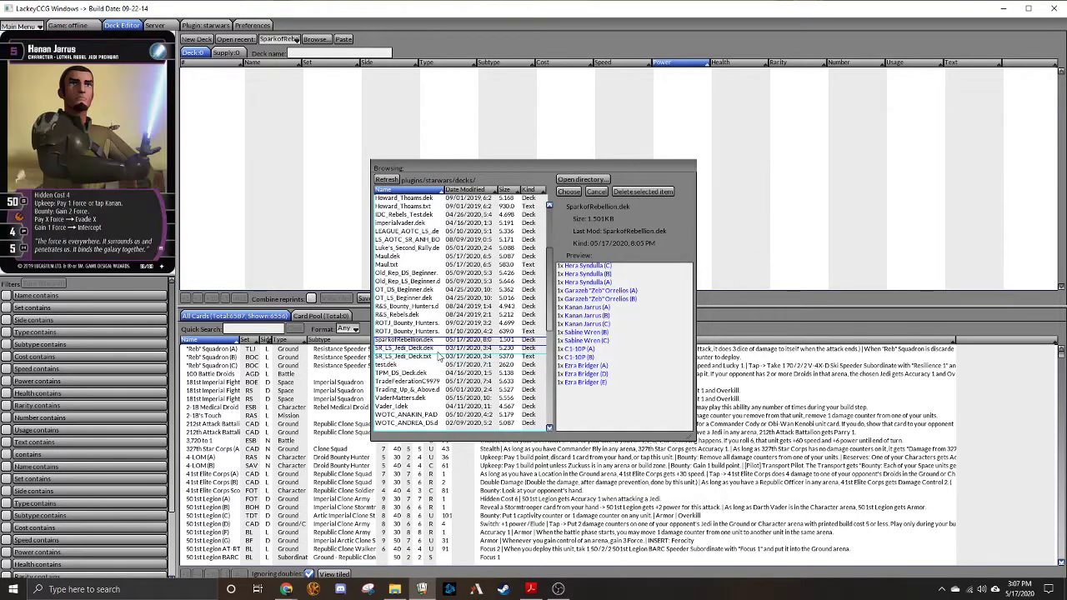
pyautogui.click(573, 192)
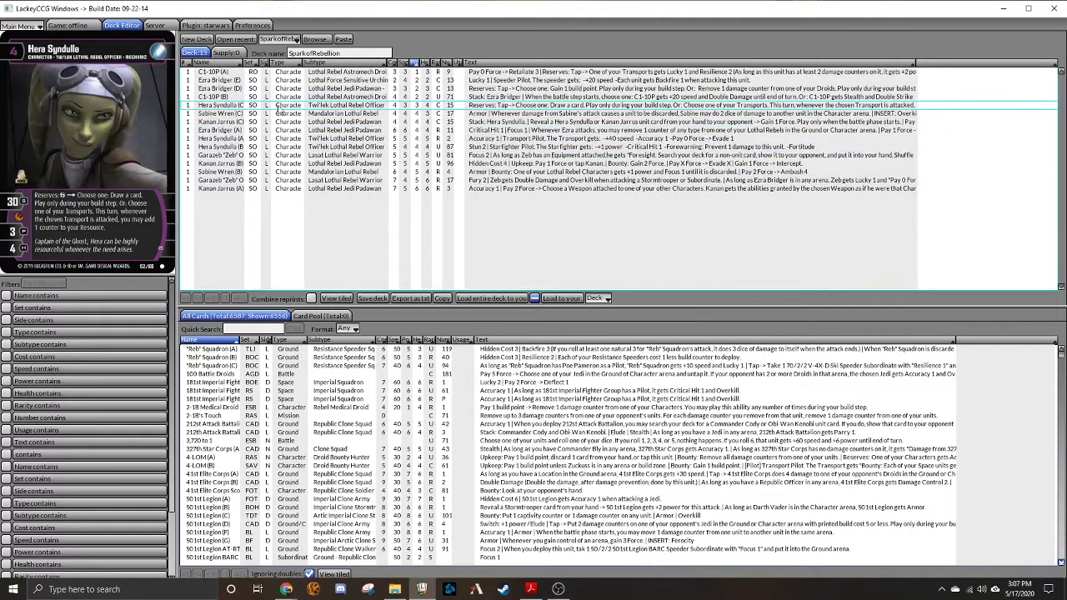
# Look through the cards of the SparkofRebellion deck one by one, from C1-10P (A) down to Kanan Jarrus (A), and minimize LackeyCCG
pyautogui.click(232, 72)
pyautogui.press('Down')
pyautogui.press('Down')
pyautogui.press('Down')
pyautogui.press('Down')
pyautogui.press('Down')
pyautogui.press('Down')
pyautogui.press('Down')
pyautogui.press('Down')
pyautogui.press('Down')
pyautogui.press('Down')
pyautogui.press('Down')
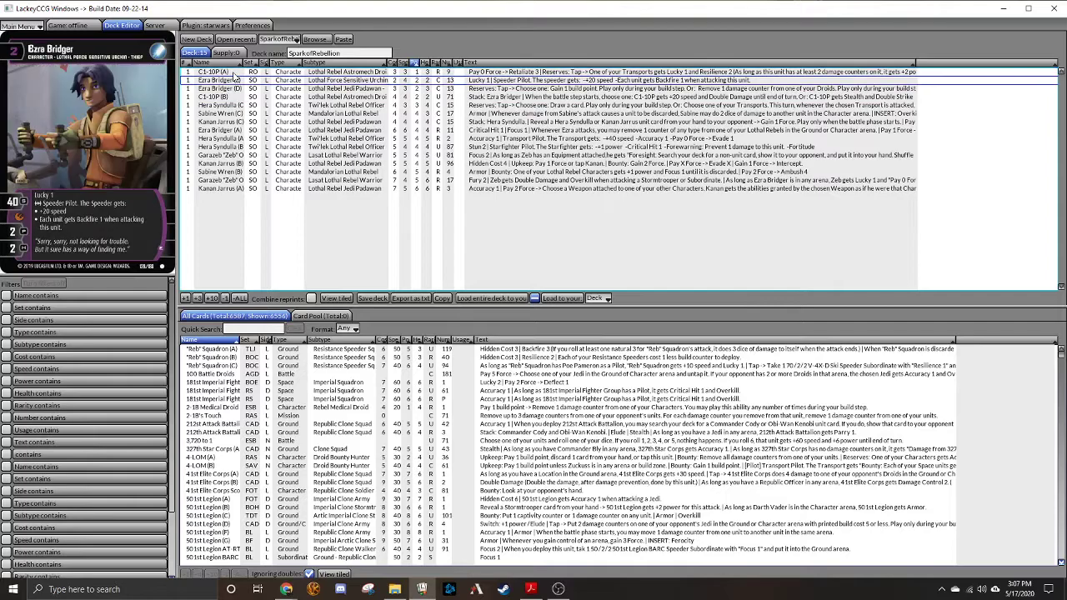
pyautogui.press('Down')
pyautogui.press('Down')
pyautogui.press('Down')
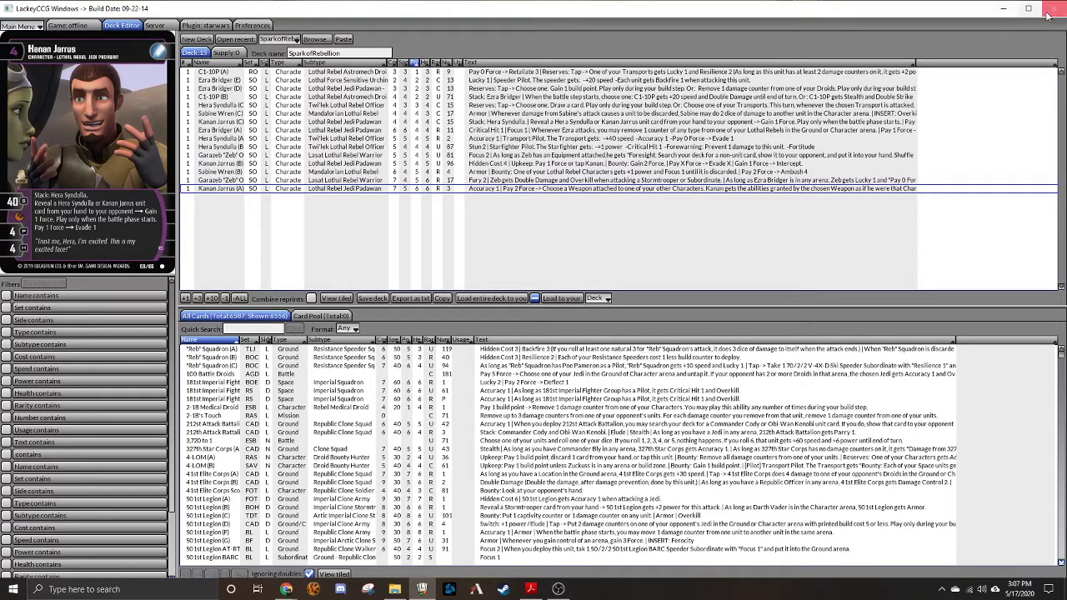
pyautogui.click(998, 17)
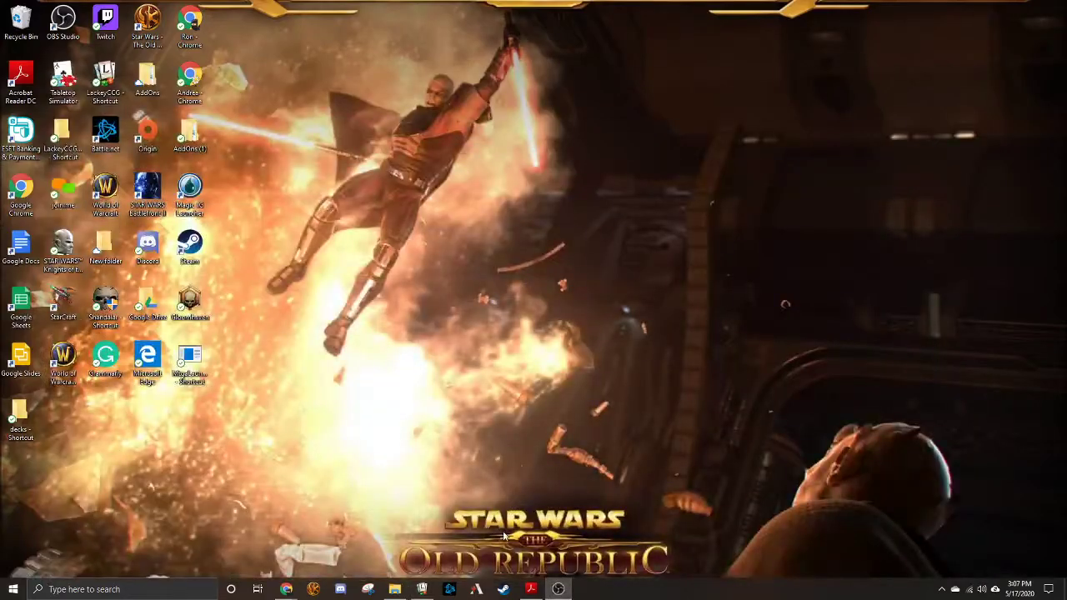
# Switch to The Cantina site in Chrome and browse its list of custom decks
pyautogui.moveTo(286, 589)
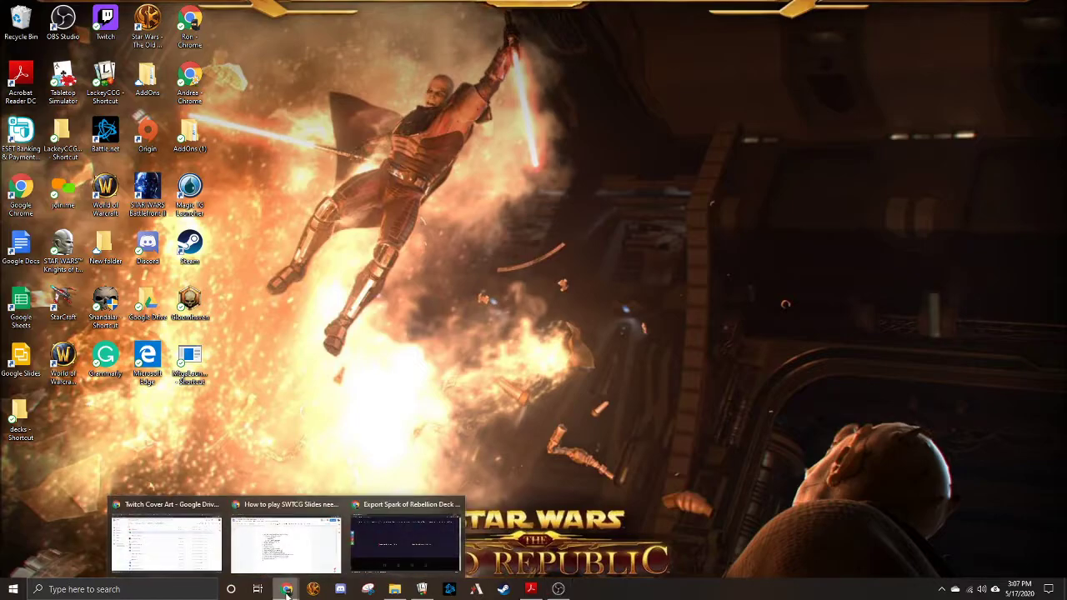
pyautogui.click(385, 549)
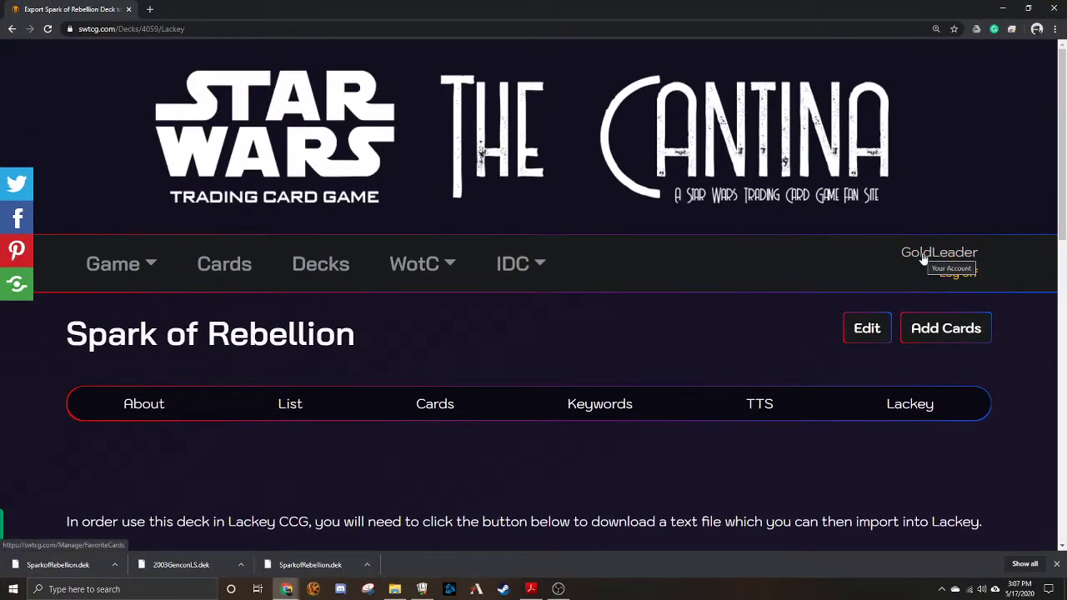
pyautogui.click(334, 271)
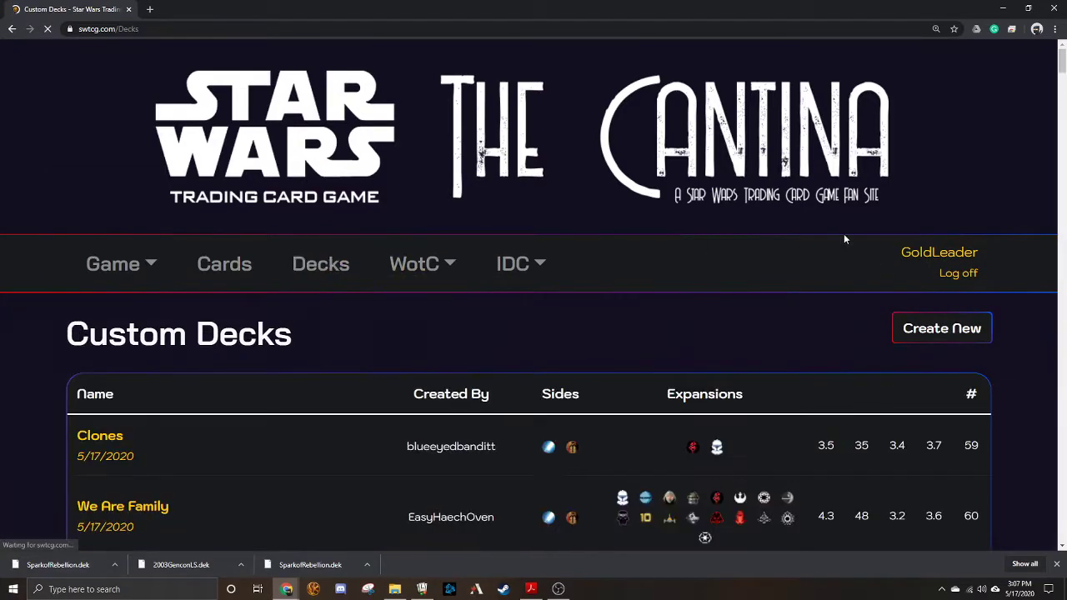
pyautogui.scroll(-3, 200, 238)
pyautogui.scroll(-2, 200, 239)
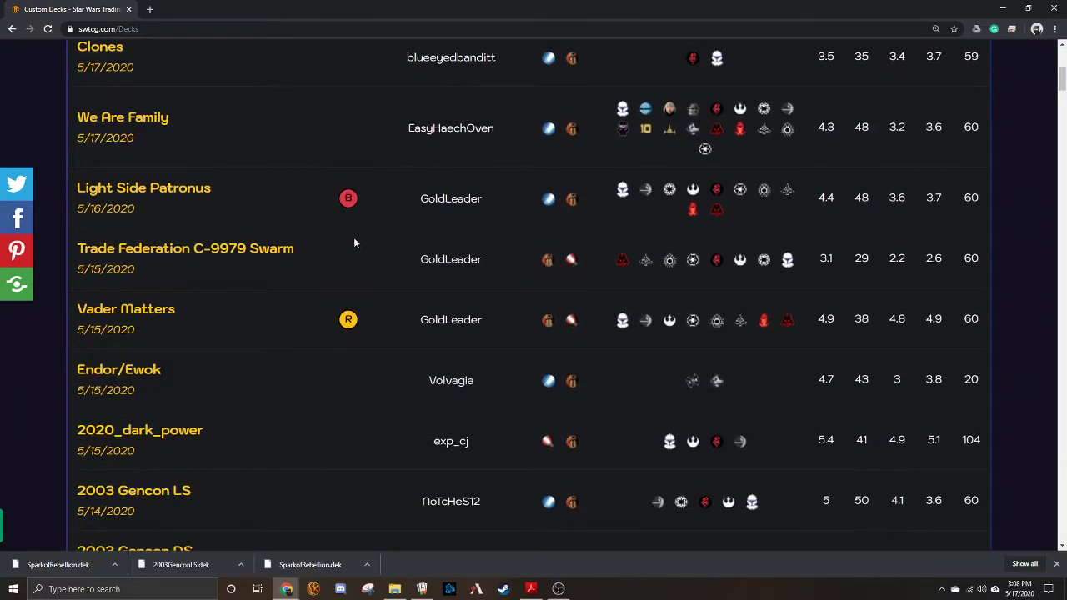
pyautogui.scroll(2, 353, 242)
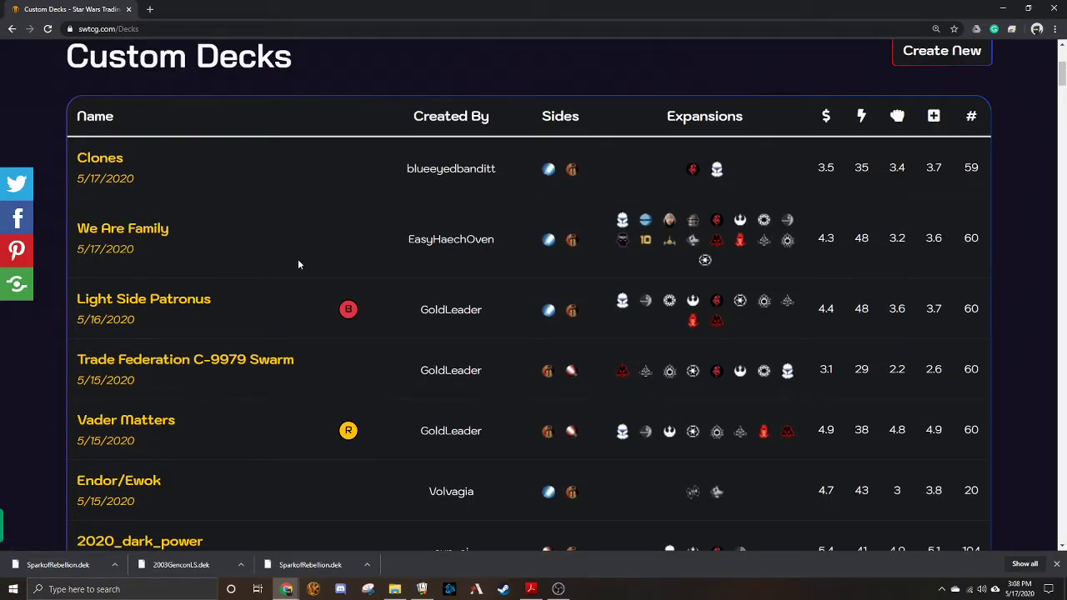
# Open the We Are Family deck and download its Lackey DEK file
pyautogui.click(134, 234)
pyautogui.scroll(-2, 648, 164)
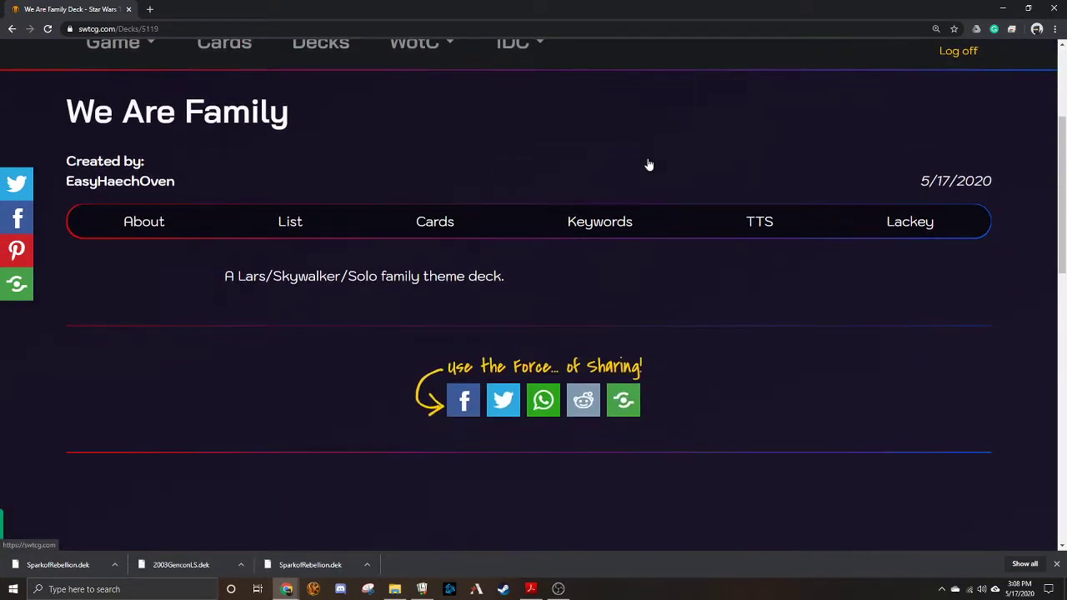
pyautogui.click(926, 223)
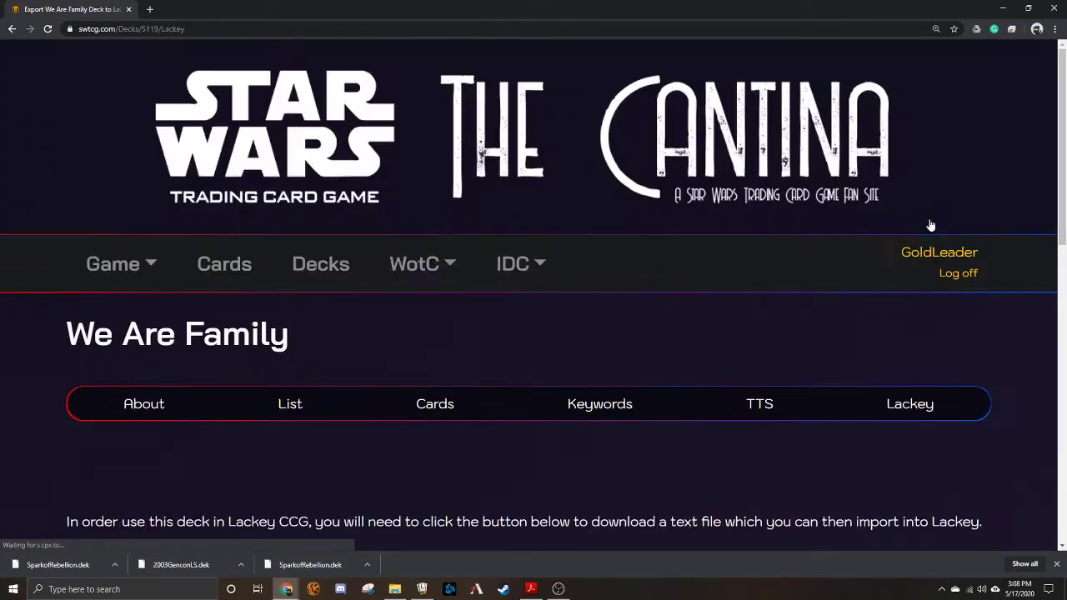
pyautogui.scroll(-5, 929, 222)
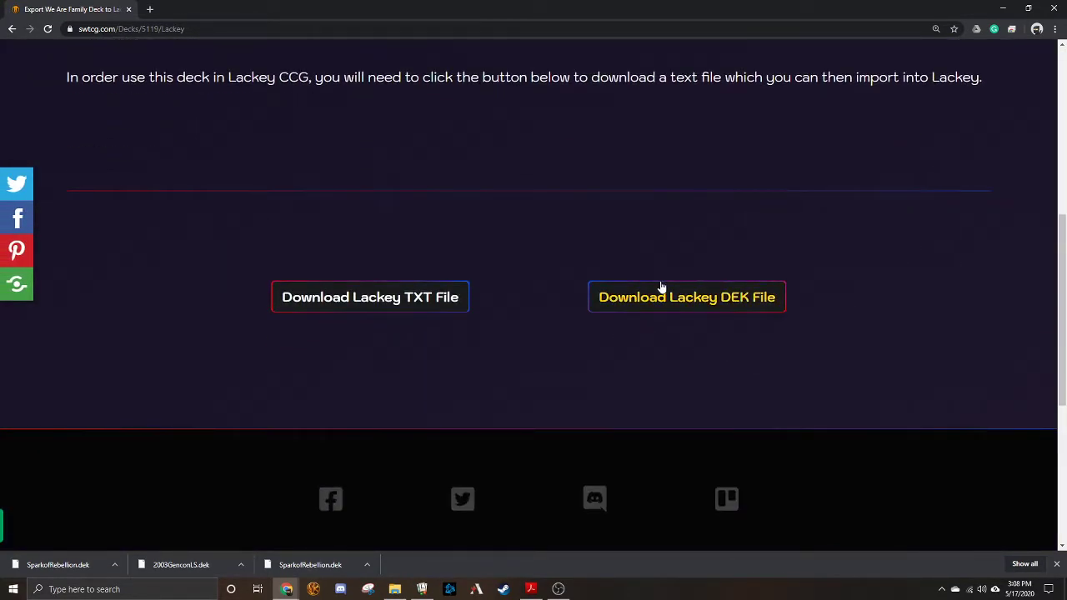
pyautogui.click(661, 304)
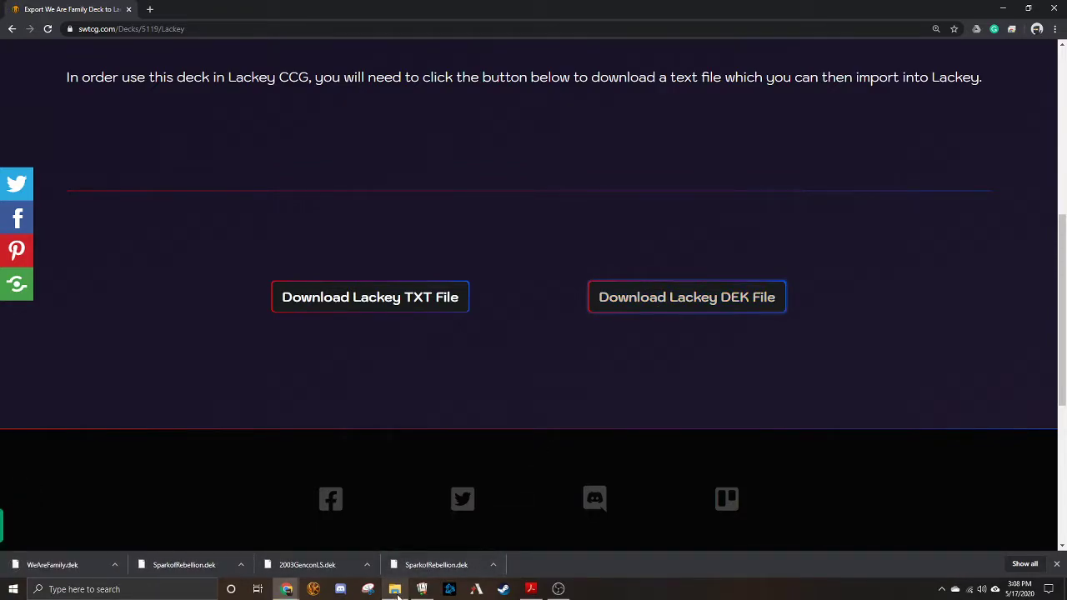
# Switch to File Explorer and cut WeAreFamily.dek from the Downloads folder
pyautogui.click(386, 555)
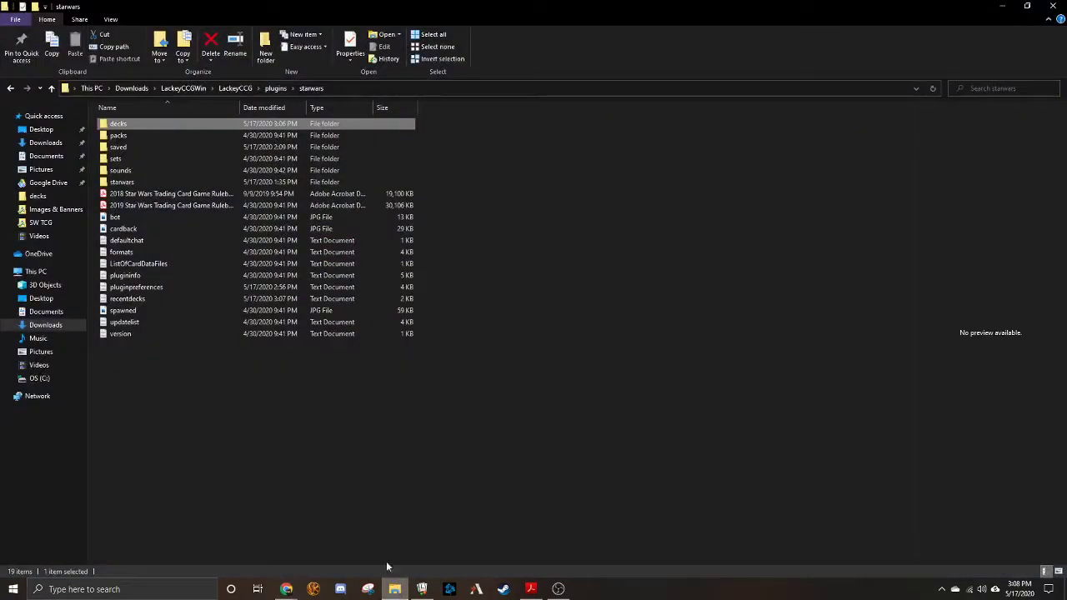
pyautogui.click(45, 144)
pyautogui.scroll(10, 158, 157)
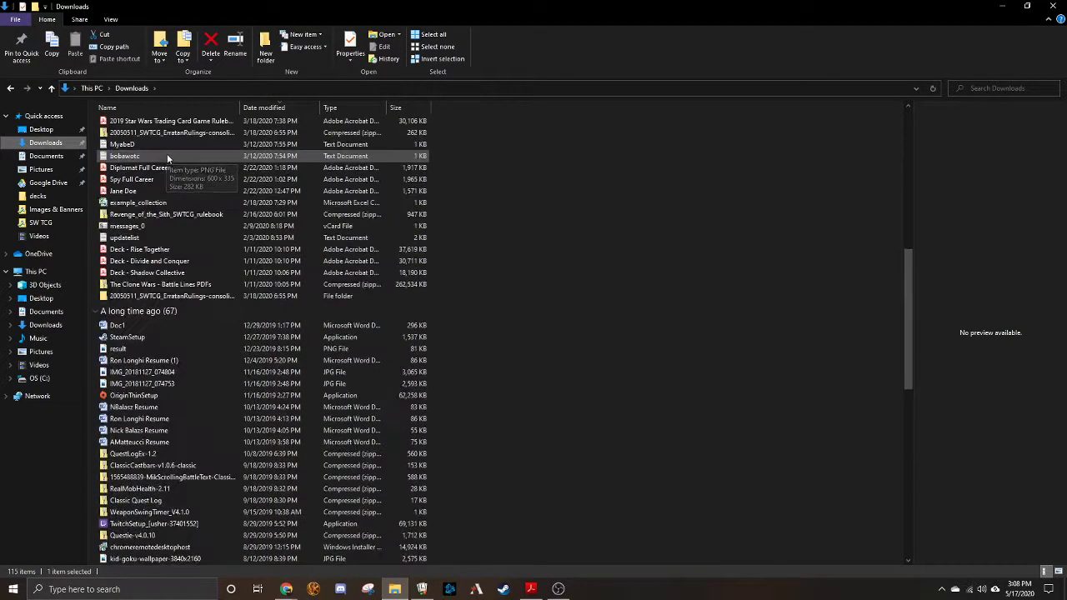
pyautogui.scroll(12, 167, 156)
pyautogui.click(156, 140)
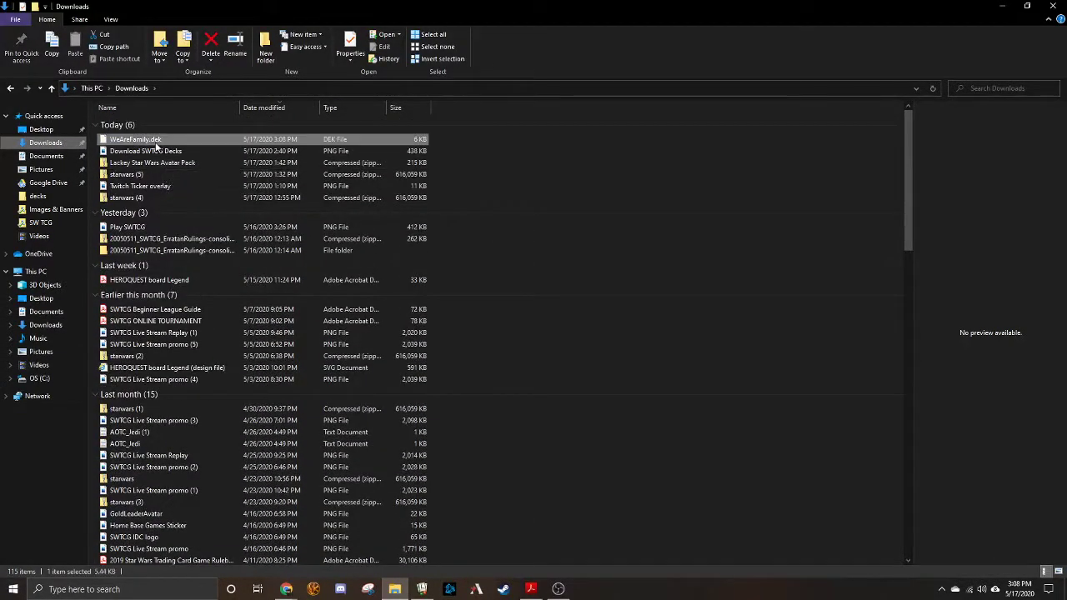
pyautogui.rightClick(203, 138)
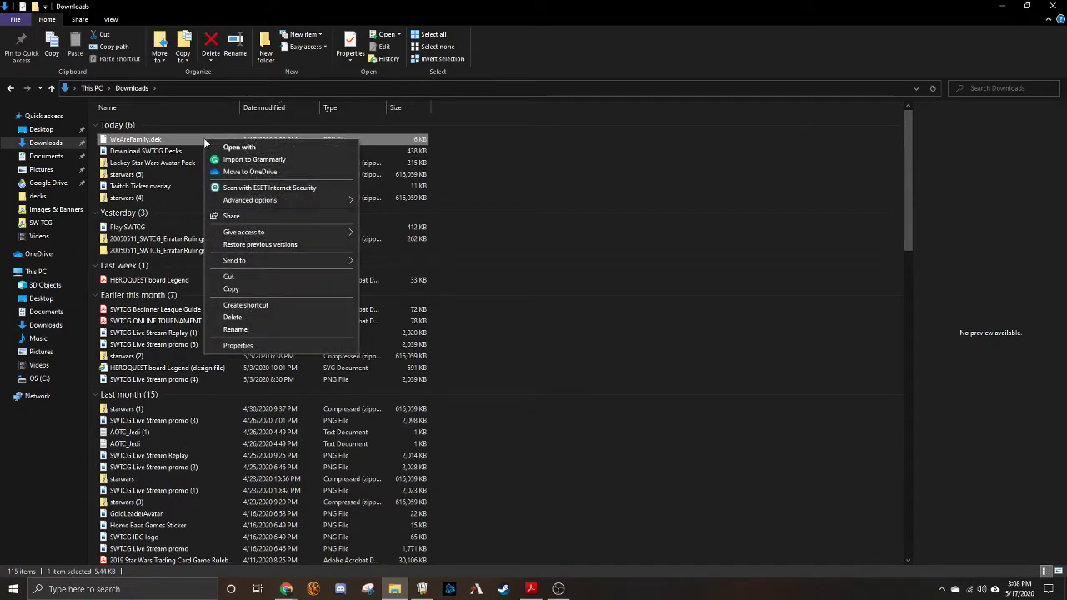
pyautogui.click(252, 280)
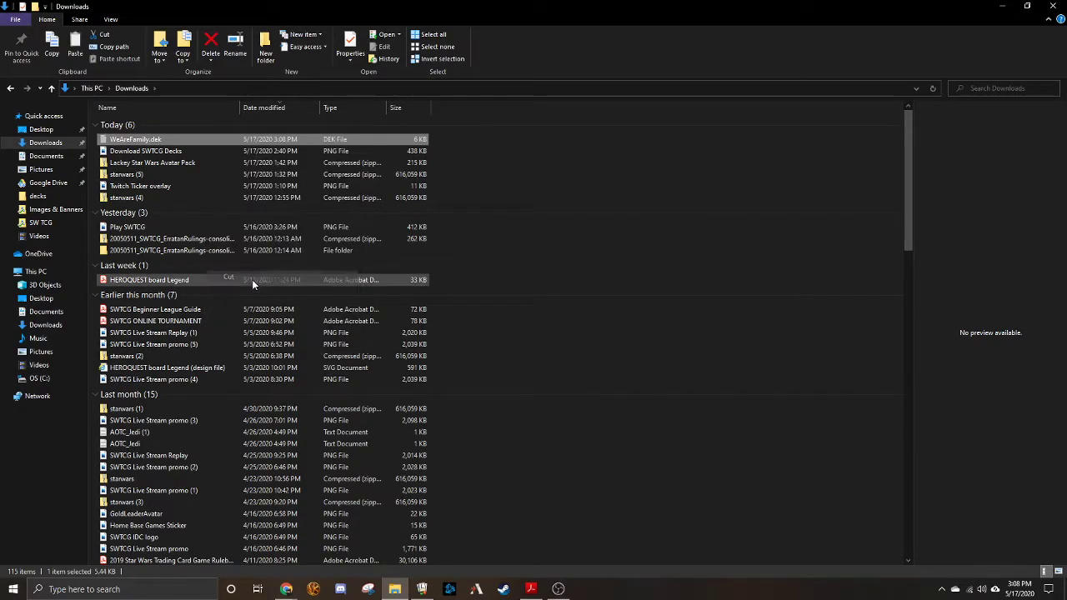
# Return to the desktop, open the decks folder through its shortcut, and paste WeAreFamily.dek there
pyautogui.click(1002, 11)
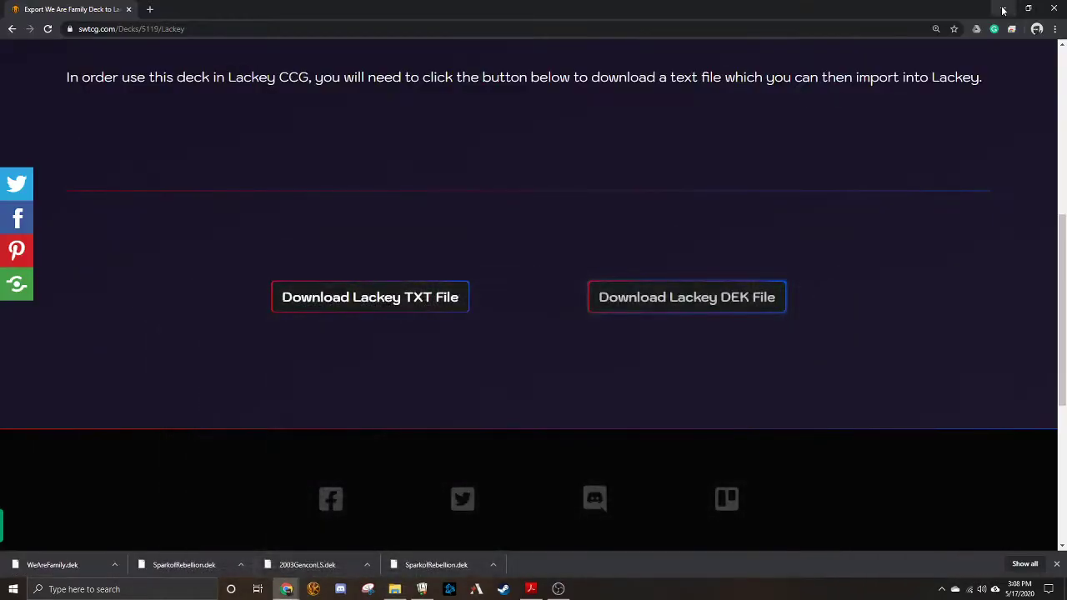
pyautogui.click(1003, 11)
pyautogui.doubleClick(23, 417)
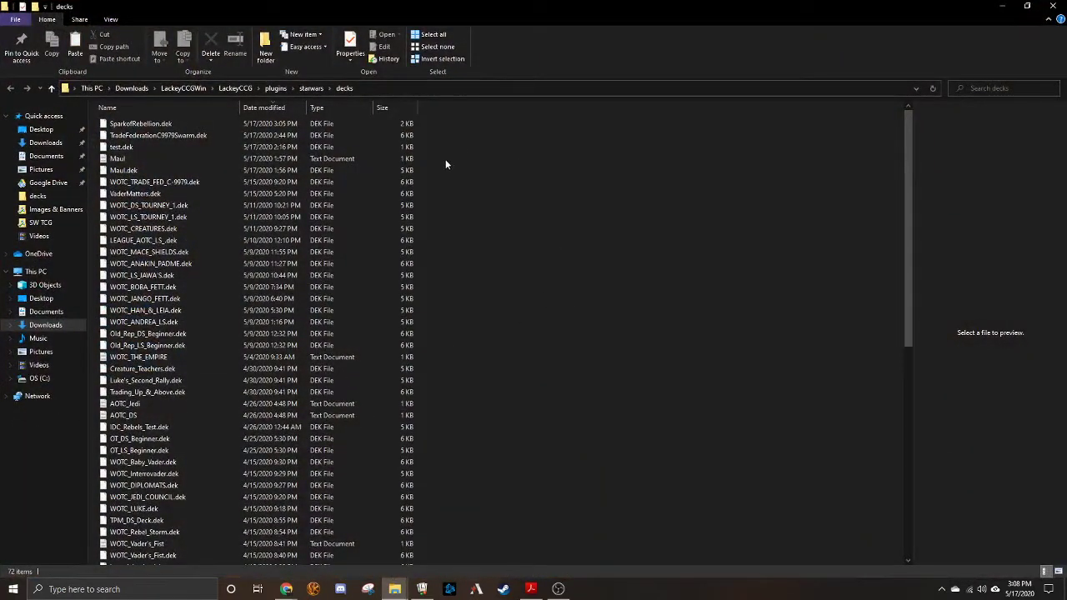
pyautogui.rightClick(445, 159)
pyautogui.click(480, 237)
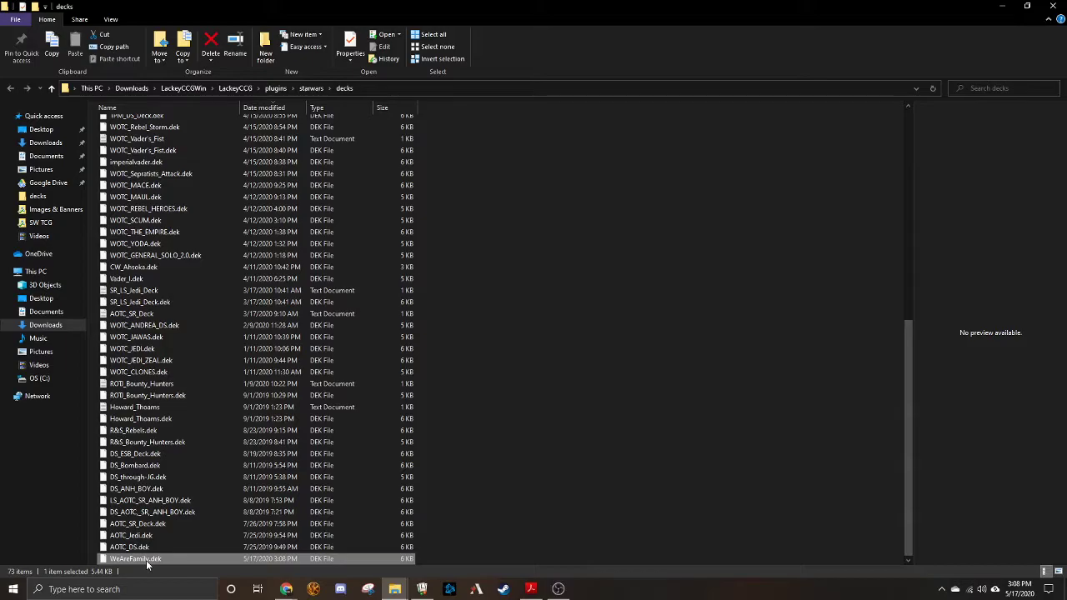
# Switch to LackeyCCG, load WeAreFamily.dek in the deck editor, and look through its card list
pyautogui.click(421, 589)
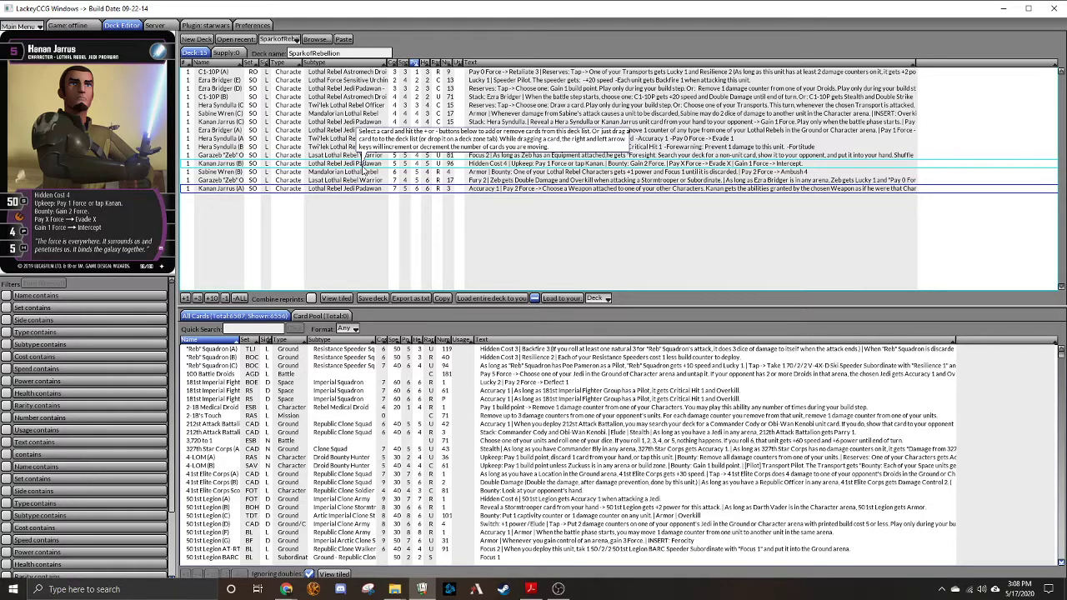
pyautogui.click(315, 39)
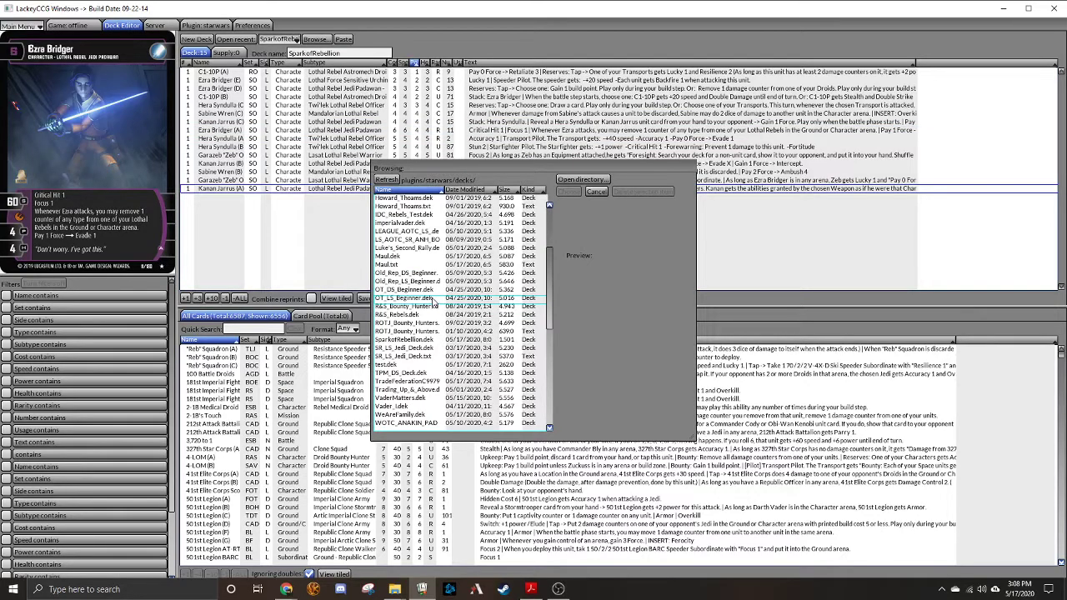
pyautogui.scroll(-9, 432, 306)
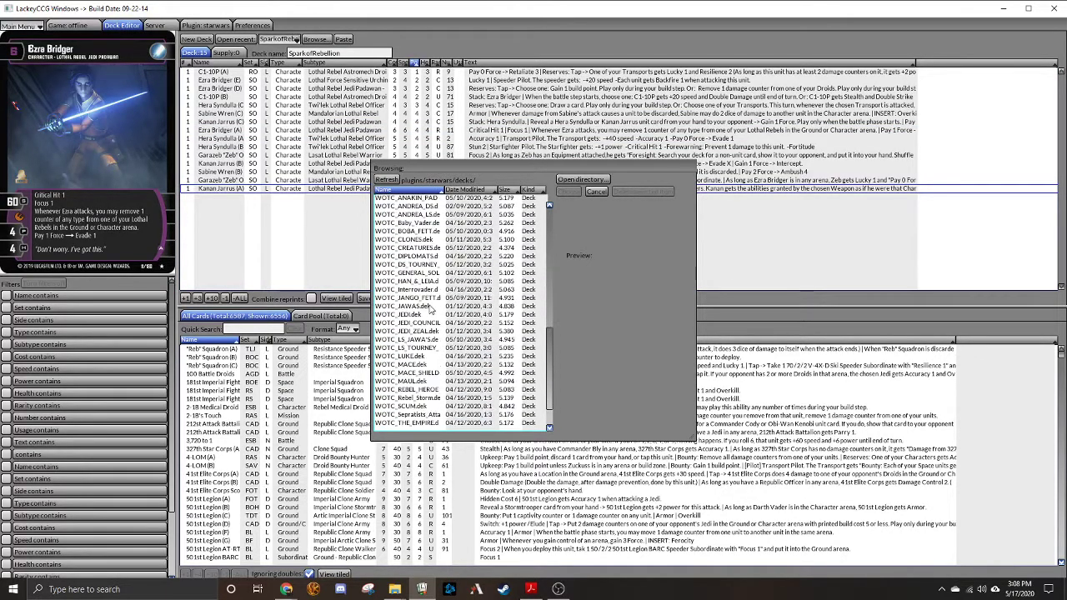
pyautogui.scroll(2, 421, 292)
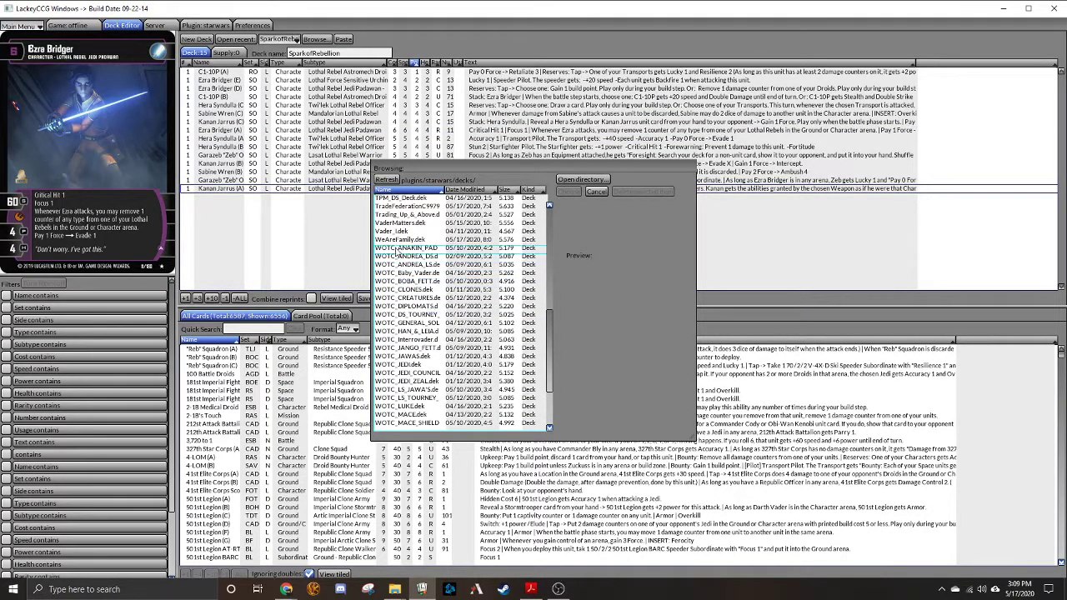
pyautogui.click(400, 240)
pyautogui.click(569, 192)
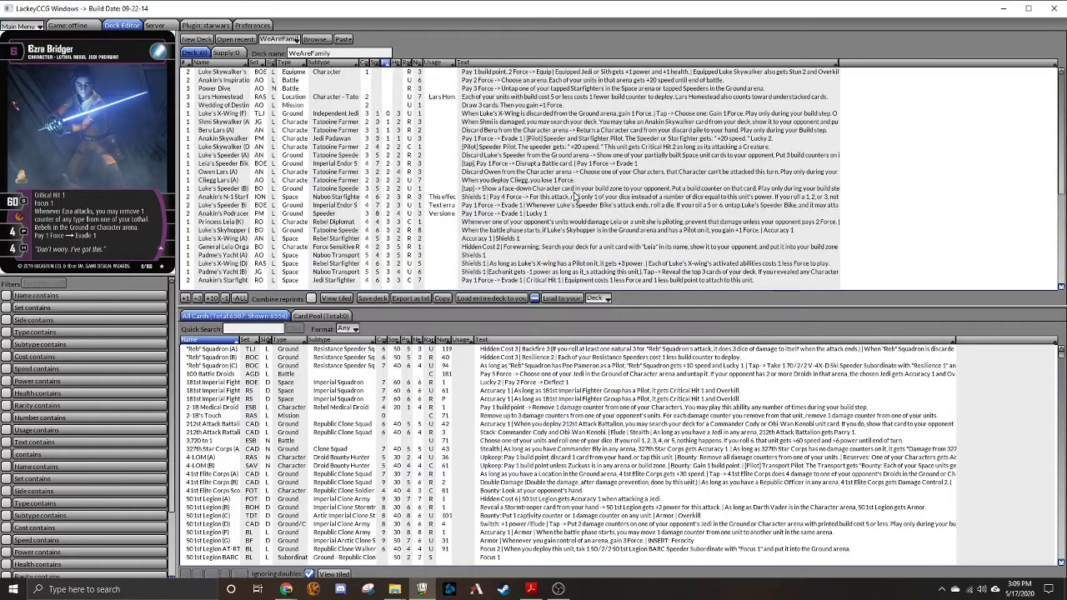
pyautogui.scroll(-4, 236, 116)
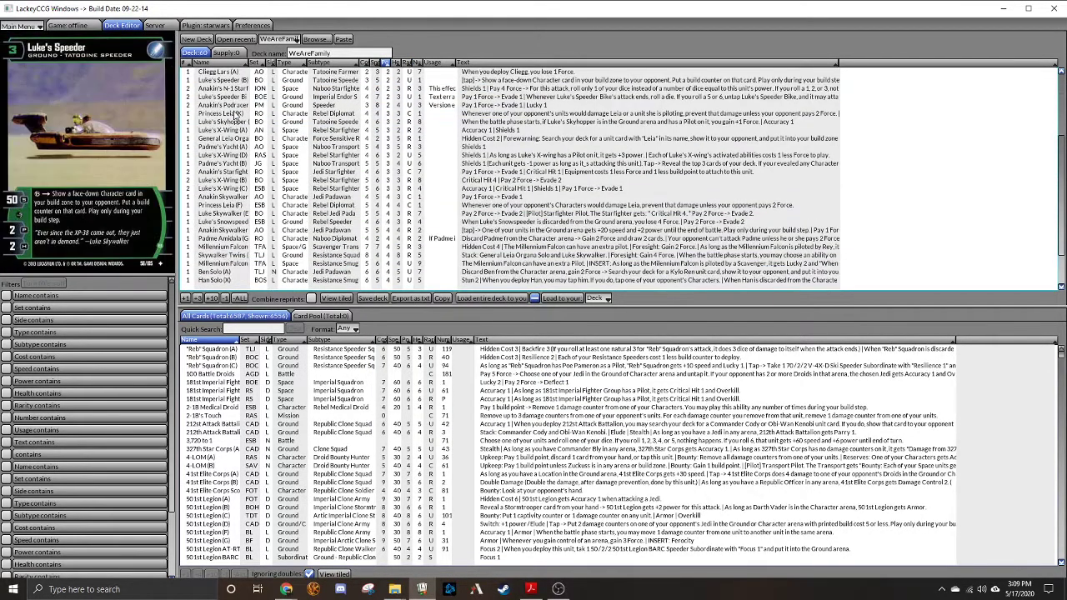
pyautogui.scroll(-2, 236, 116)
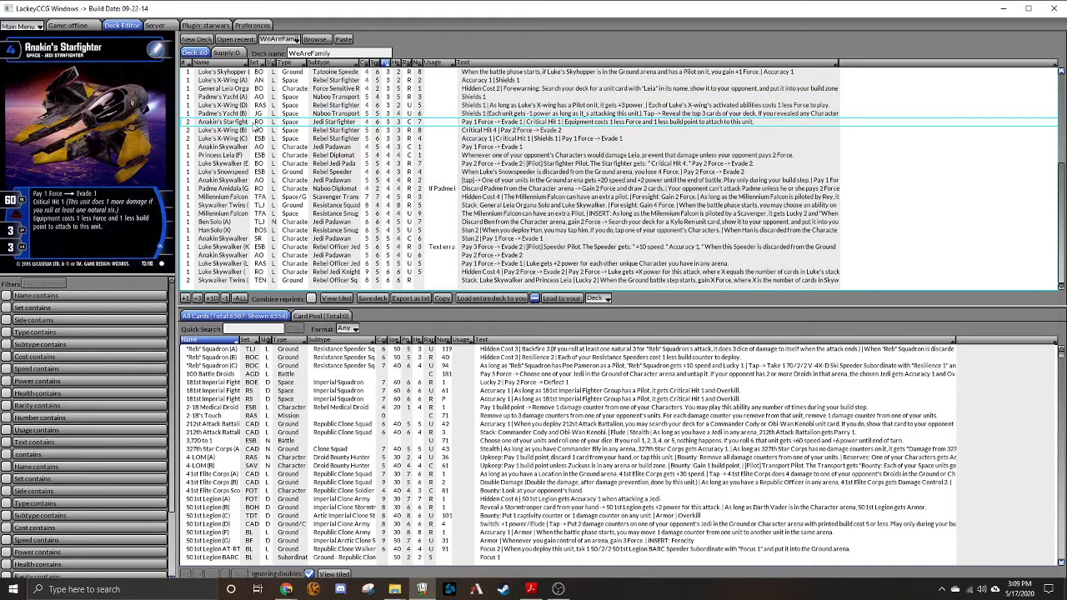